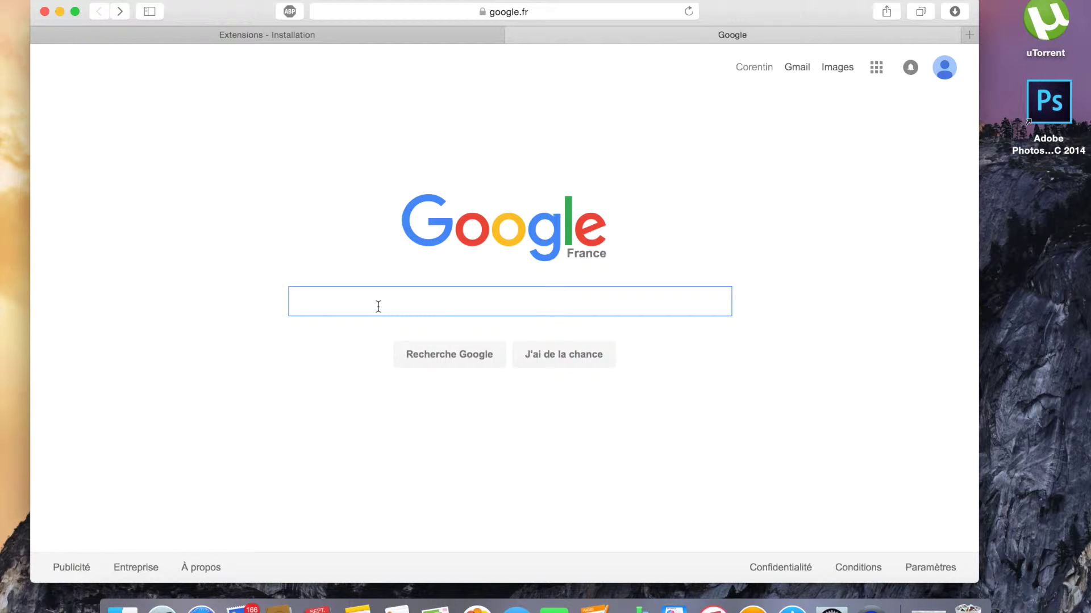
Search Google for hostinger and open the Hostinger website from the results
text(h)
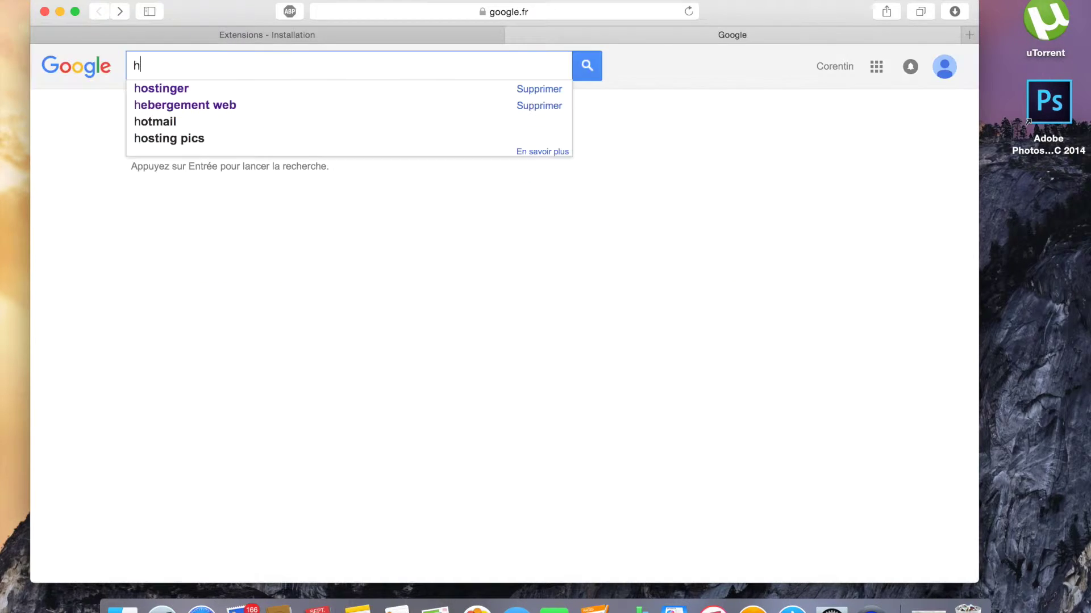
text(ostinger)
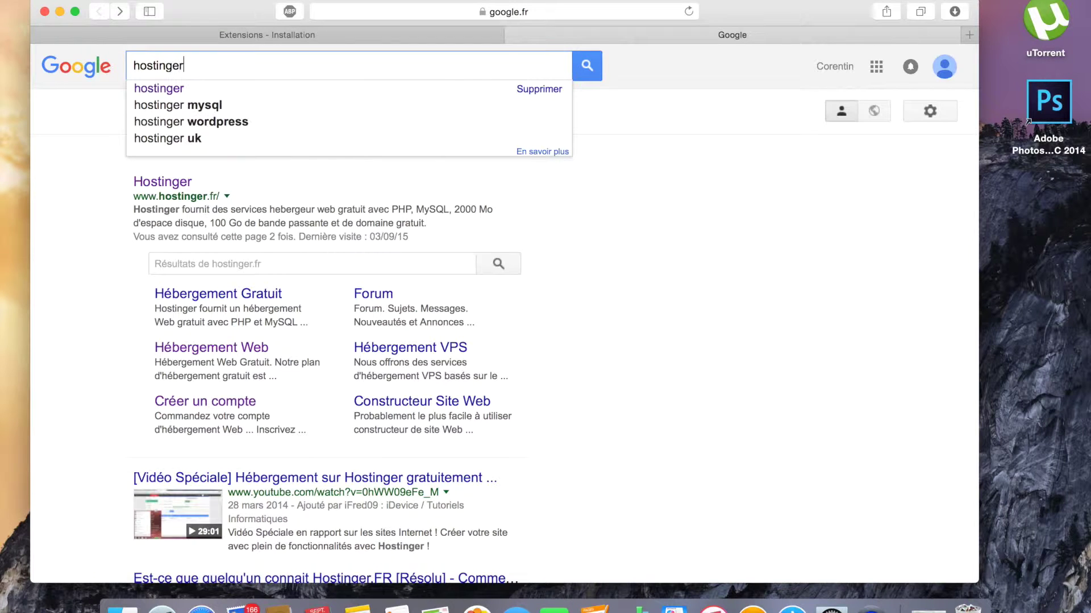
key(Return)
click(162, 182)
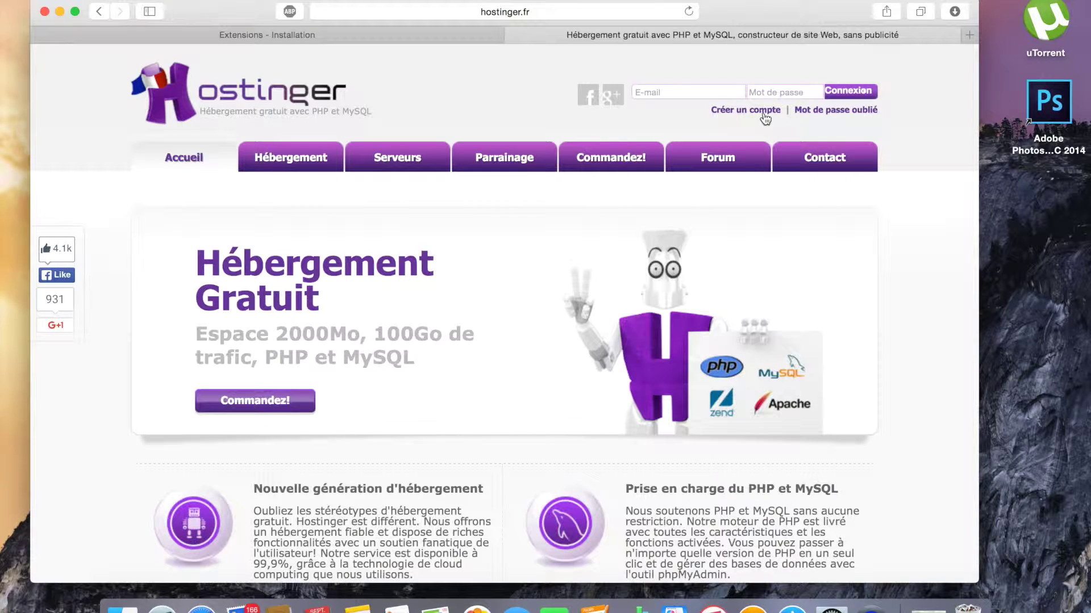
Log in to Hostinger with the saved account e-mail and password
click(689, 92)
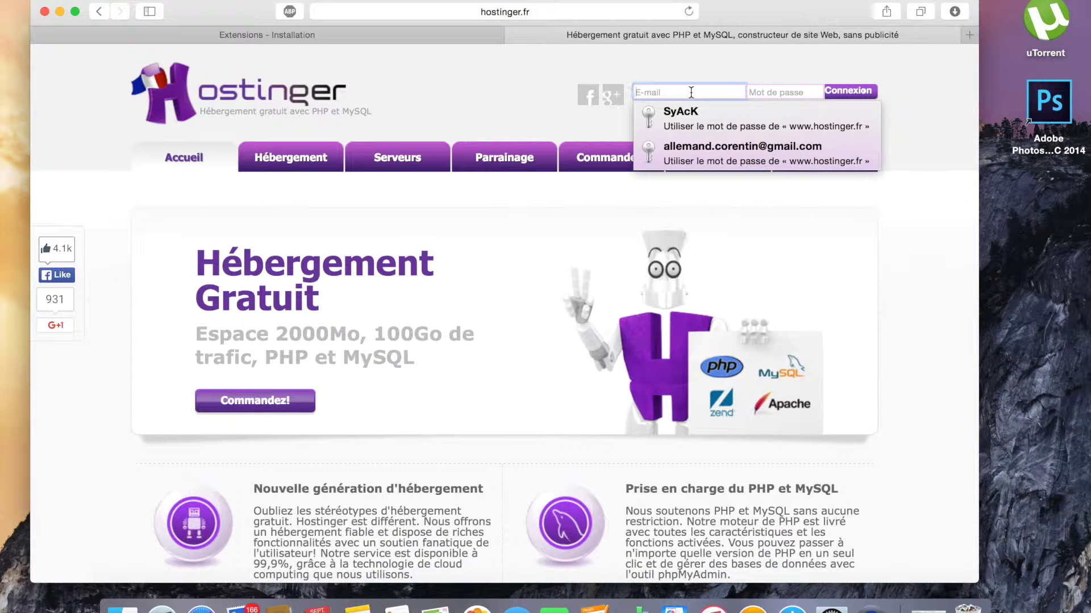
click(731, 153)
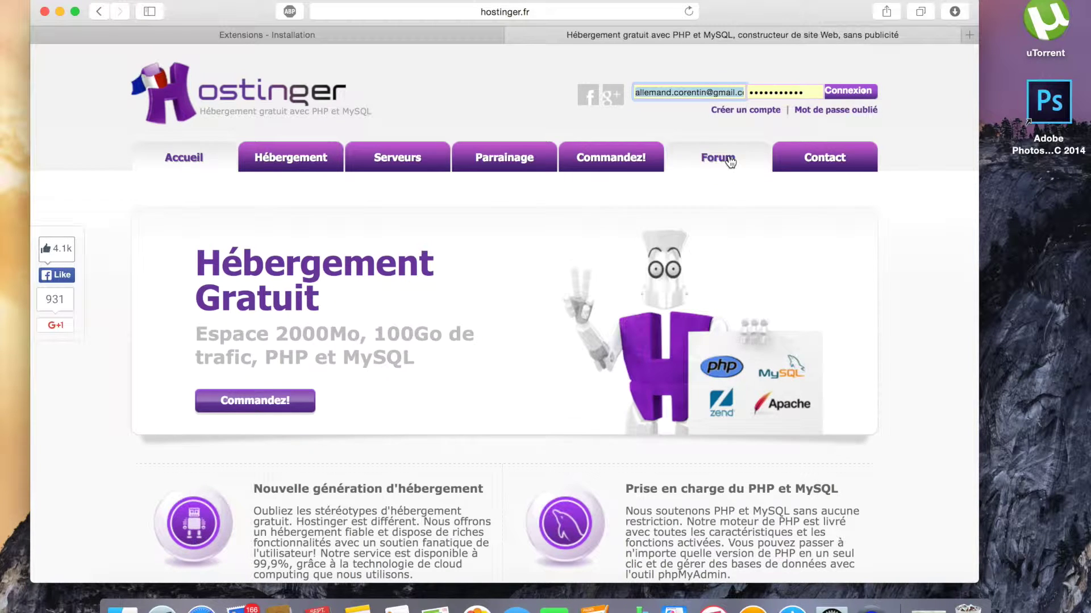
click(862, 92)
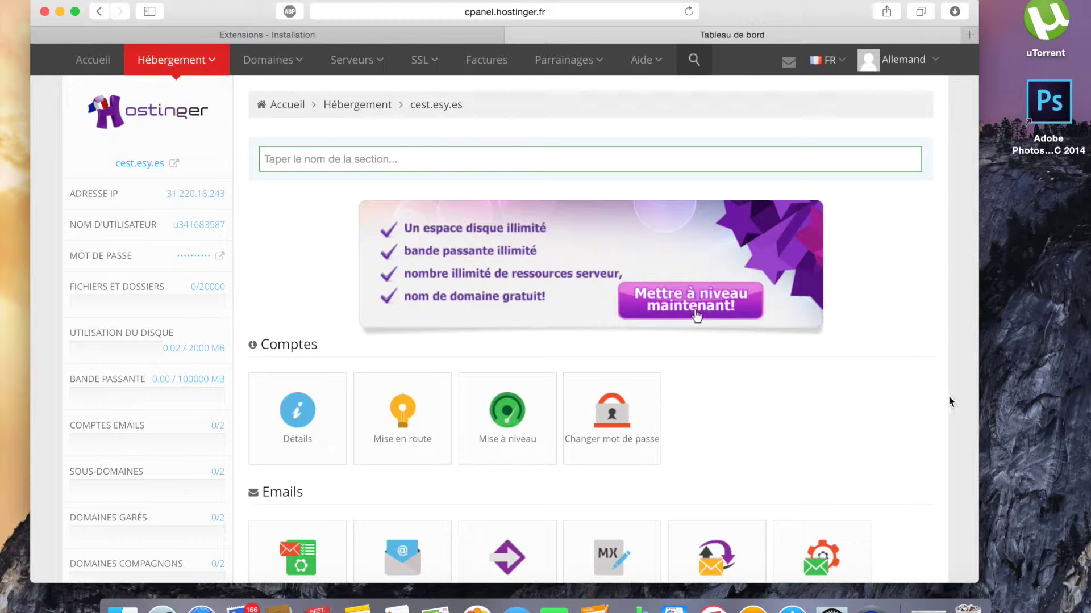
Look through the Comptes, Emails and Domaines sections of the hosting dashboard
scroll(907, 254, down, 3)
scroll(907, 254, up, 3)
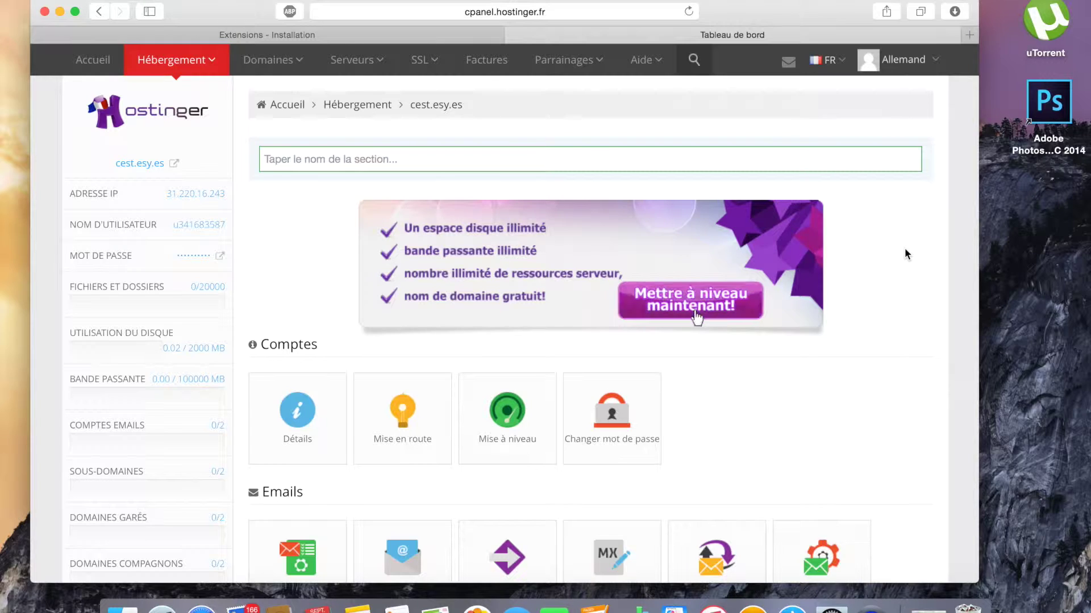
scroll(845, 426, down, 5)
scroll(846, 425, up, 3)
scroll(845, 425, down, 8)
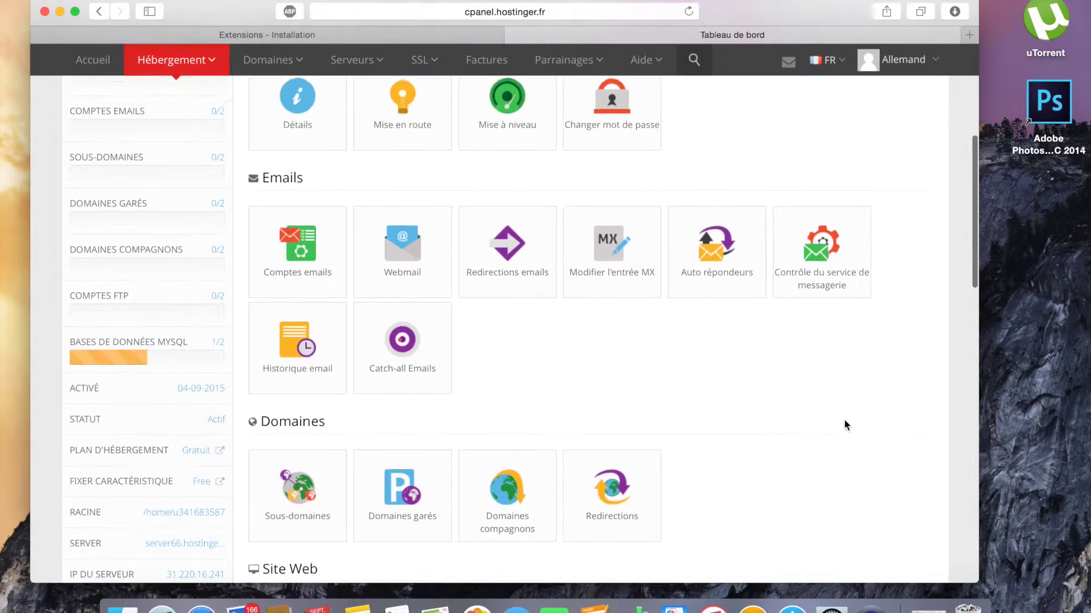
scroll(844, 425, up, 3)
scroll(845, 424, up, 6)
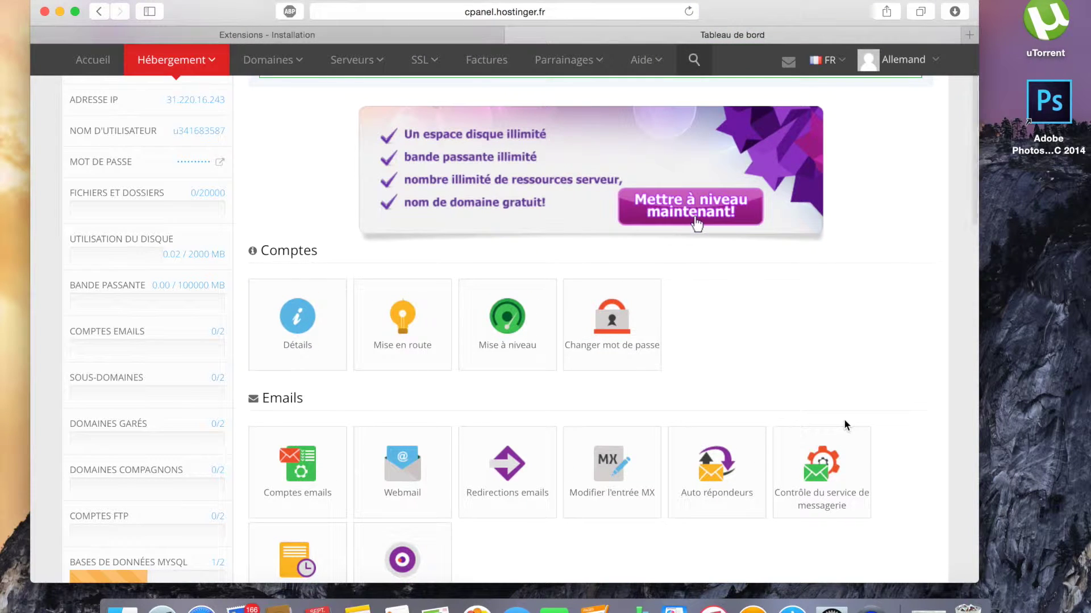
scroll(882, 284, up, 3)
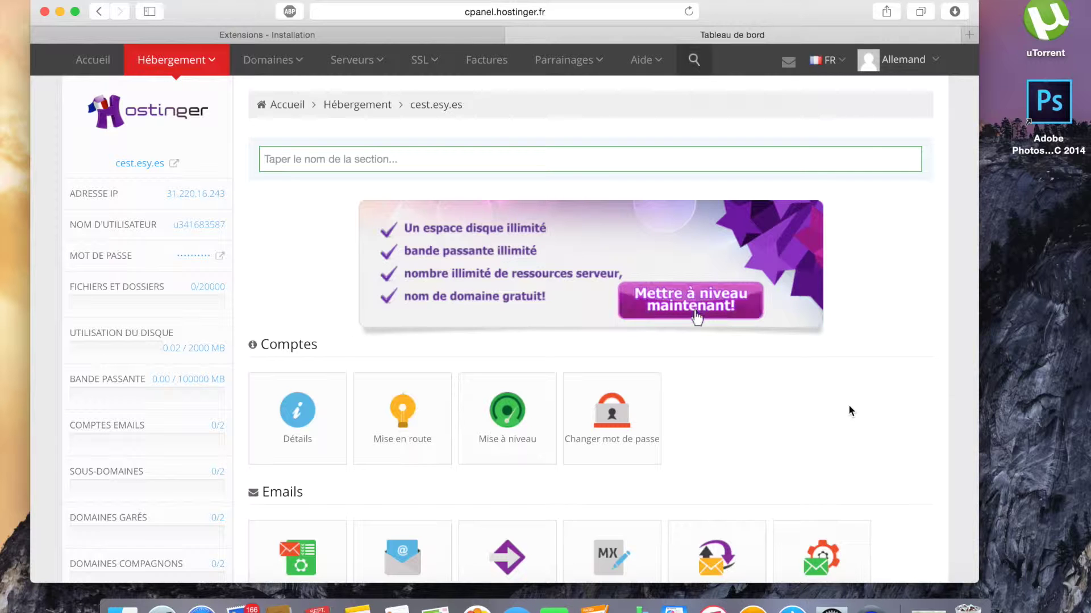
Open the Importation site Web page from the dashboard's Site Web section
scroll(812, 420, down, 7)
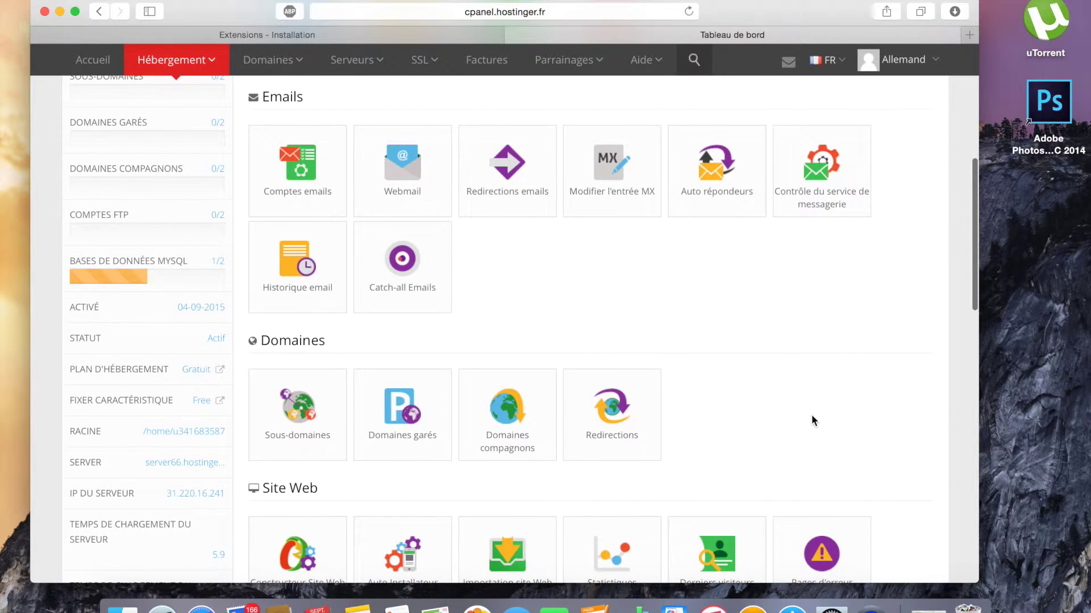
scroll(794, 365, down, 3)
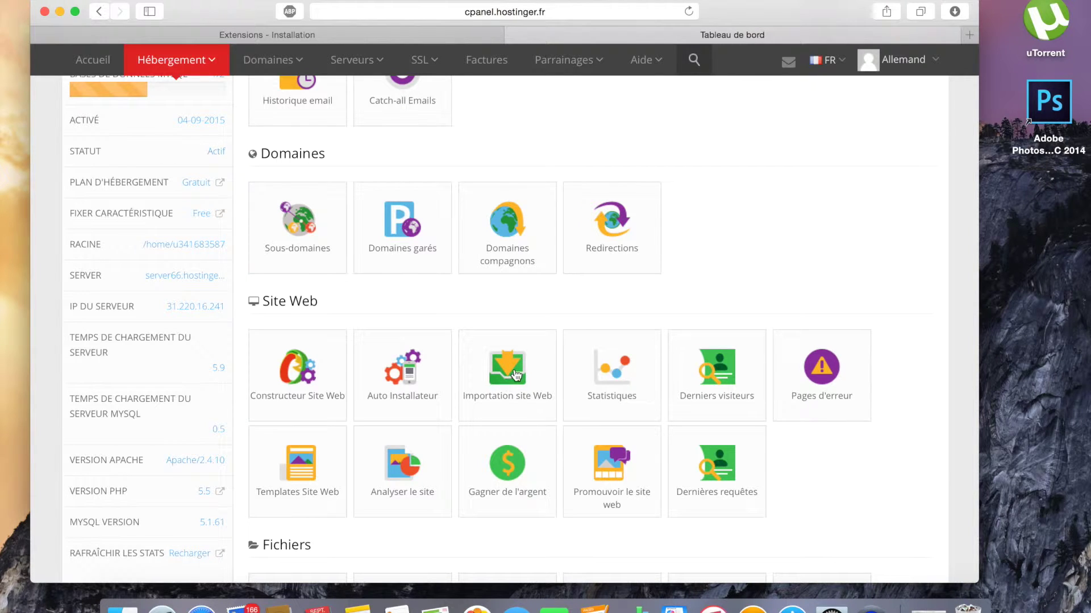
click(512, 376)
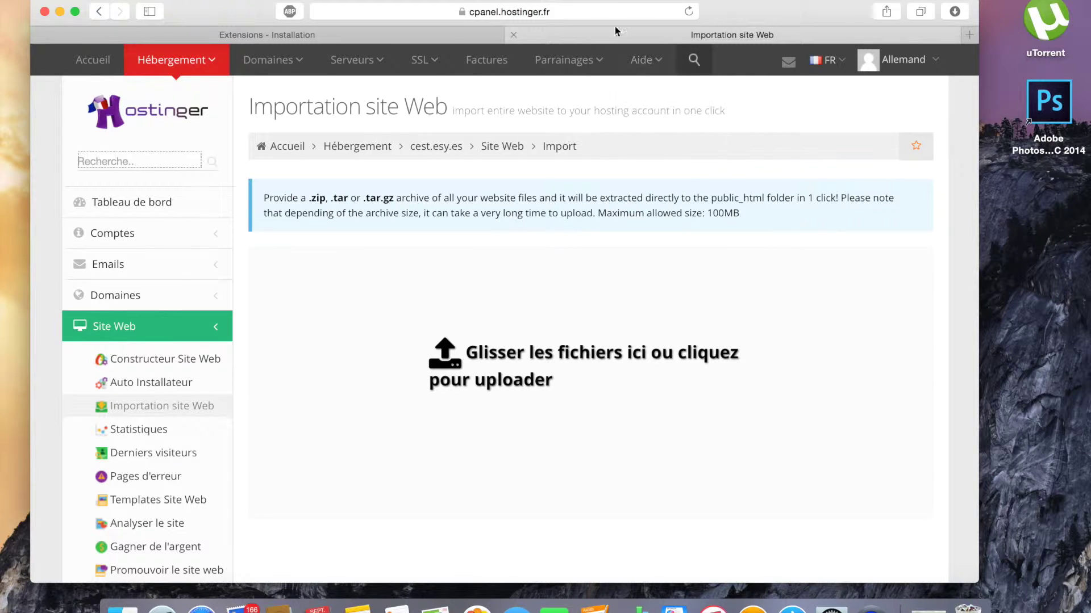
Search Google for joomla in a new browser tab and open the Joomla.fr site
click(971, 35)
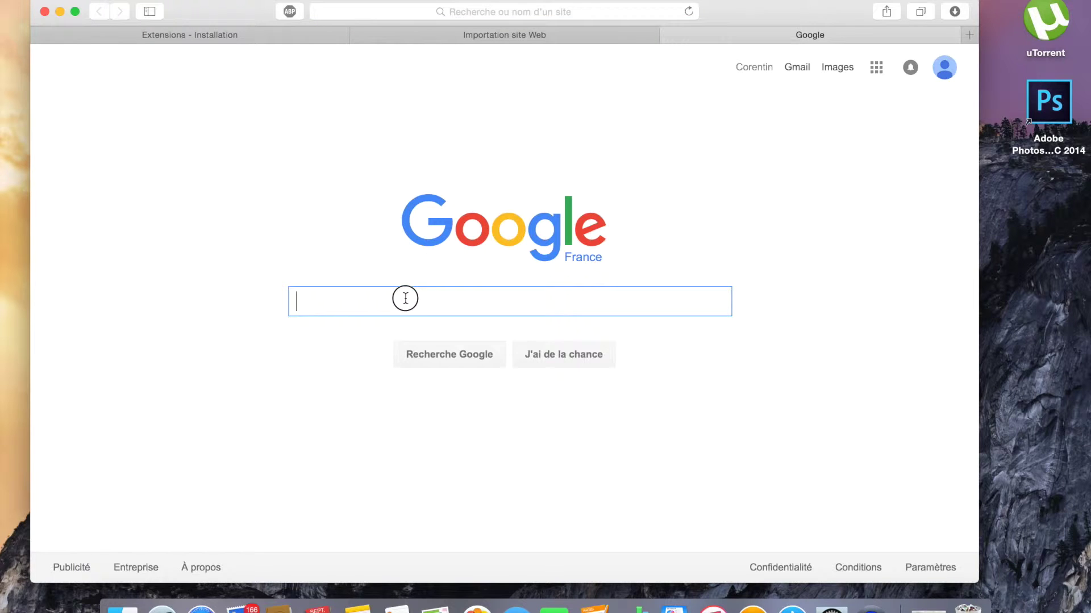
text(joo)
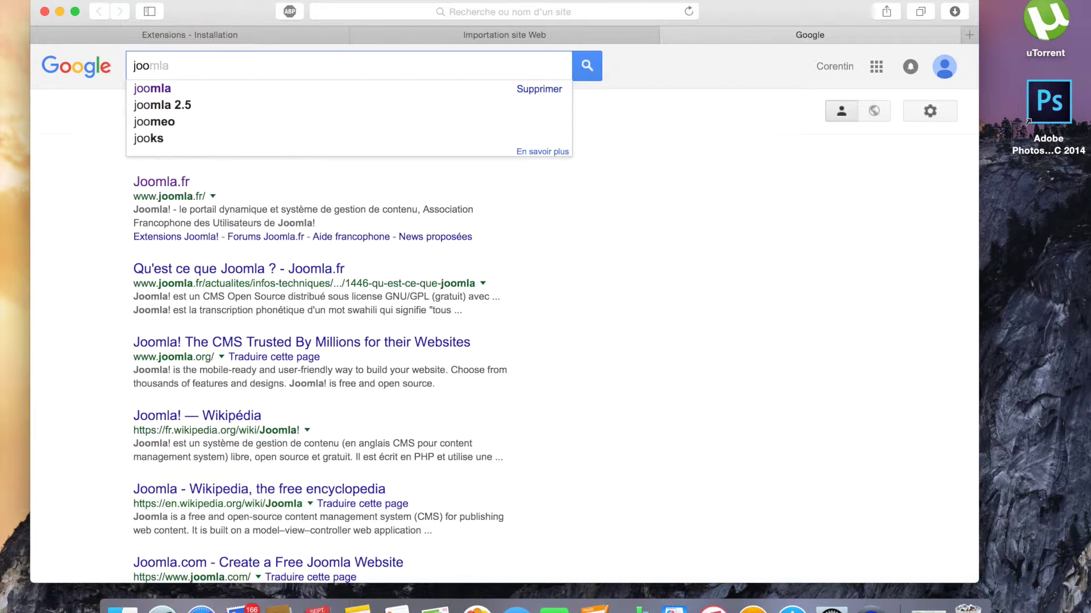
text(mla)
key(Return)
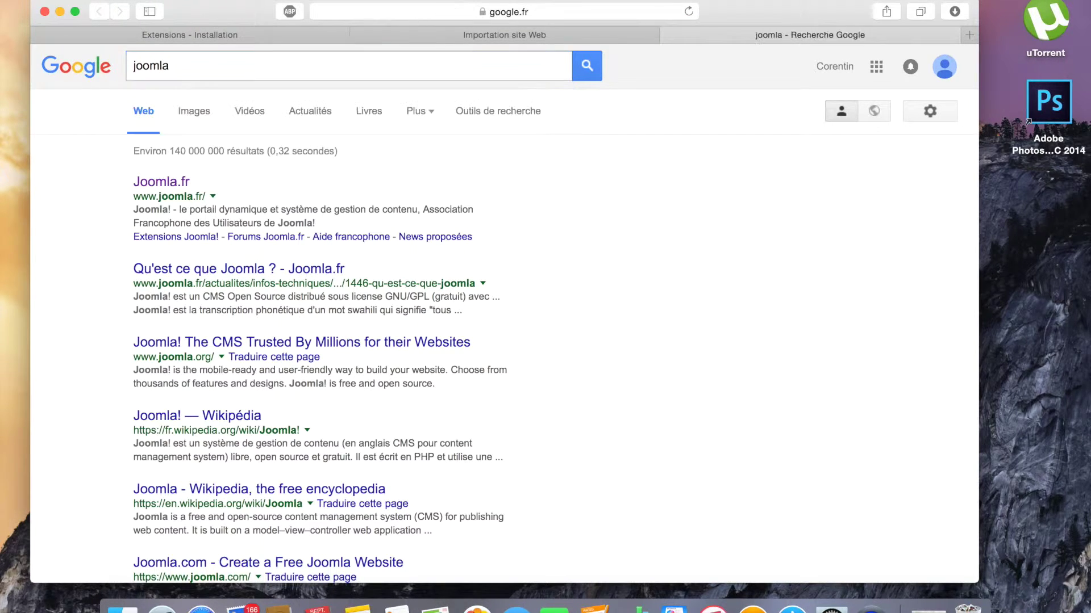
click(163, 185)
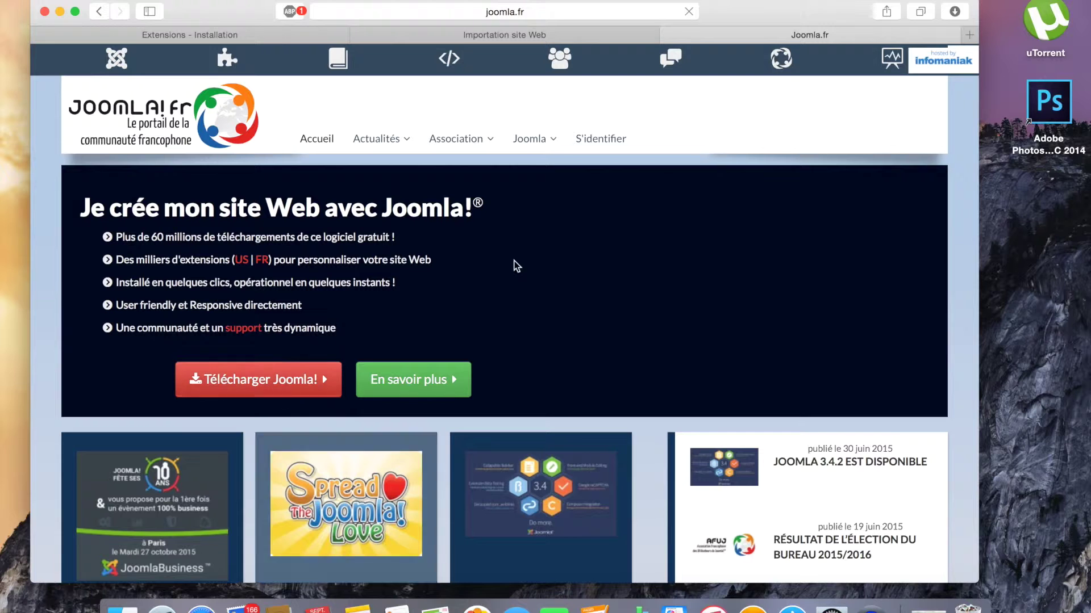
Go to the Joomla download page and open the download for the latest Joomla! 3.x version
click(275, 384)
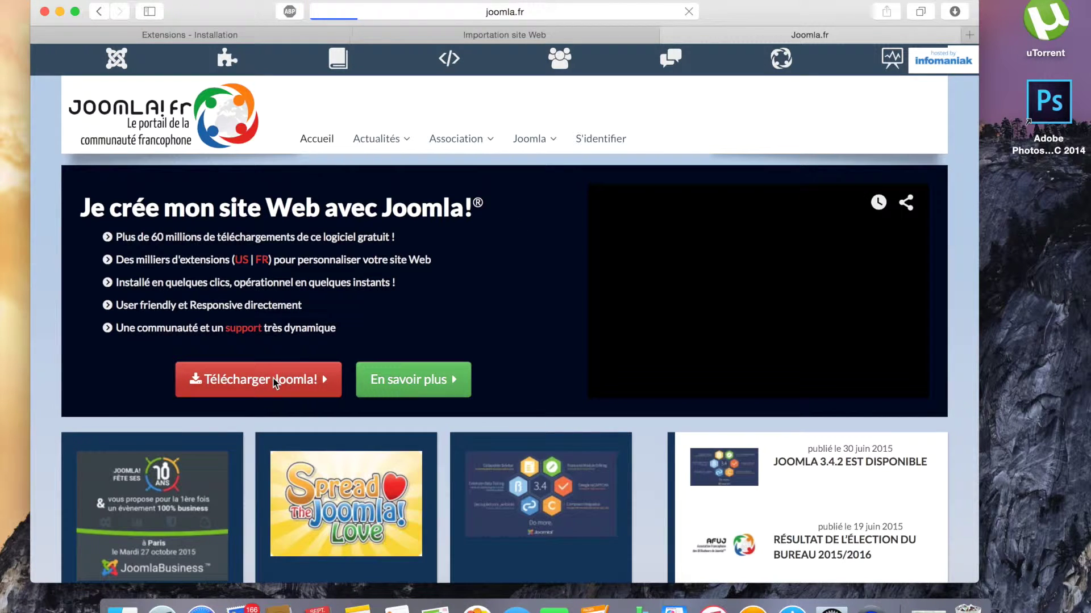
scroll(616, 338, down, 5)
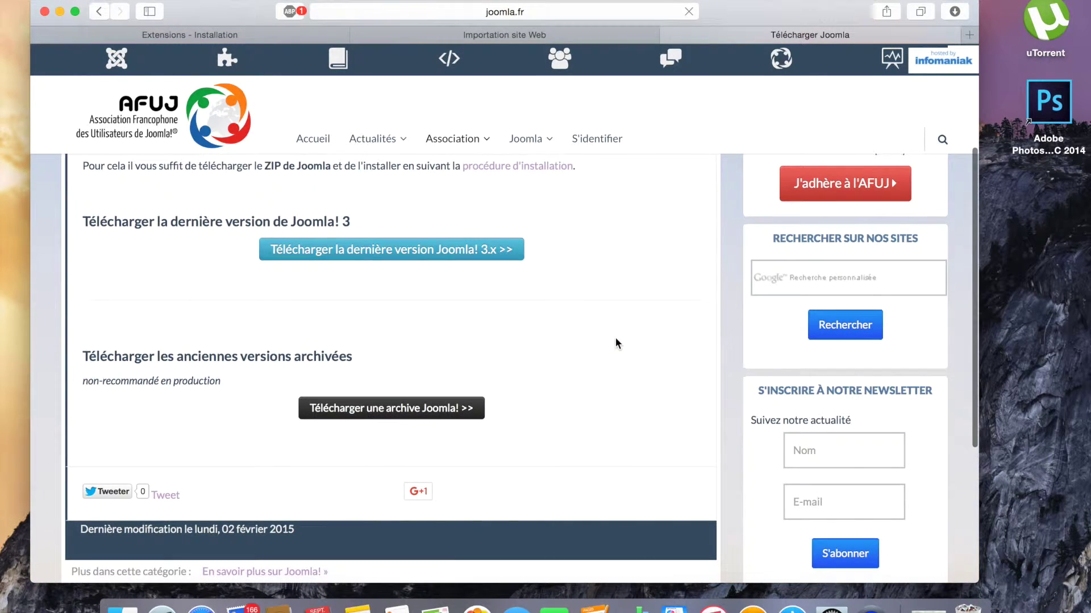
scroll(615, 337, up, 2)
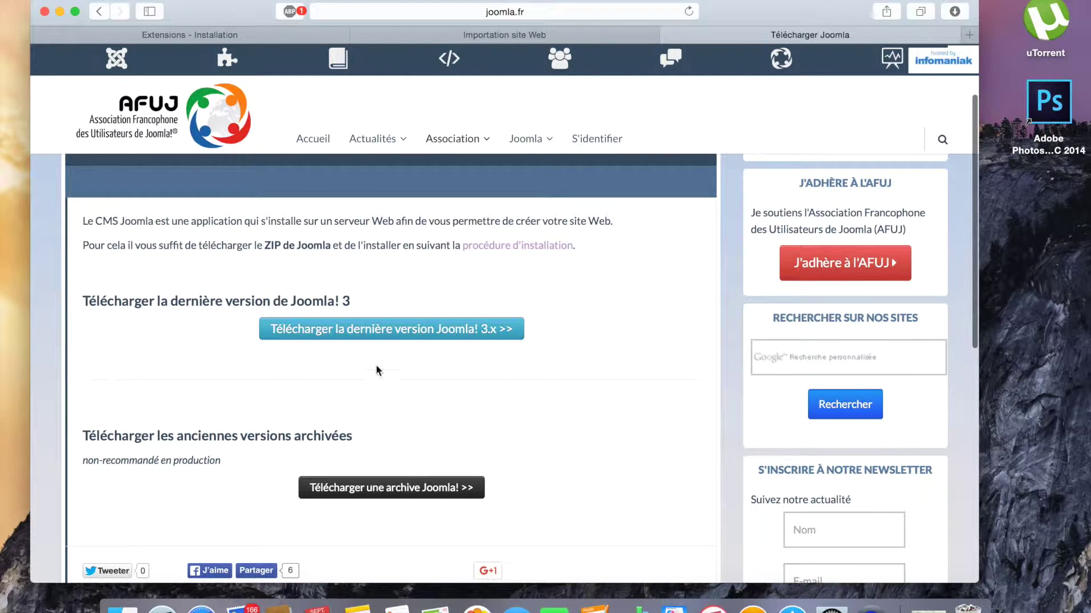
click(451, 332)
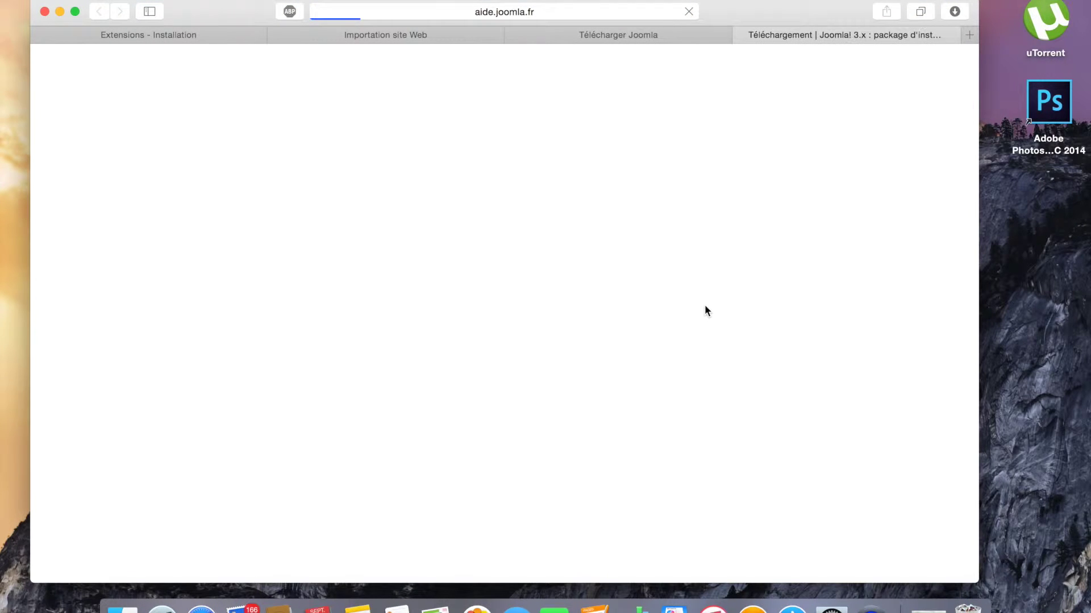
Download the Joomla 3.4.3 - Édition francophone v1 package and check it in the browser's download list
scroll(550, 474, down, 5)
scroll(550, 474, down, 9)
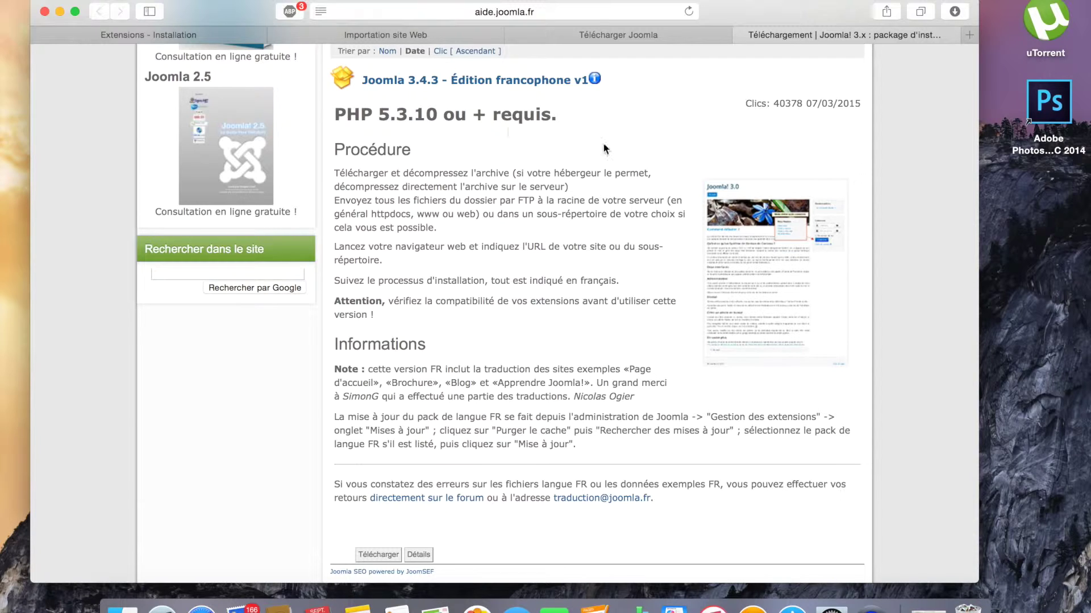
scroll(602, 142, down, 3)
scroll(602, 142, up, 3)
scroll(603, 144, up, 3)
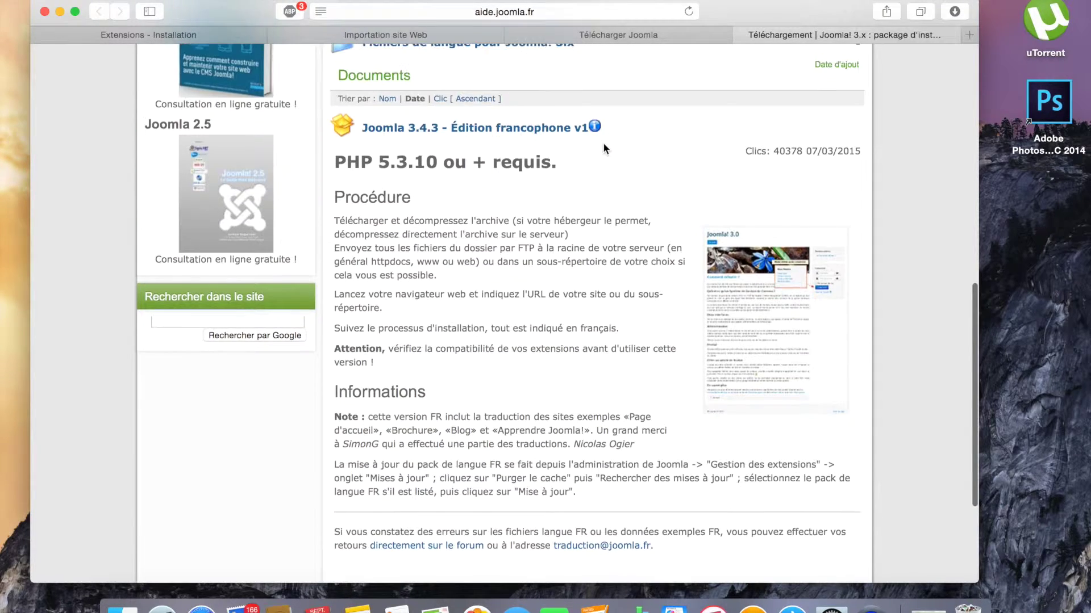
scroll(604, 144, down, 5)
scroll(603, 143, up, 2)
scroll(604, 149, down, 2)
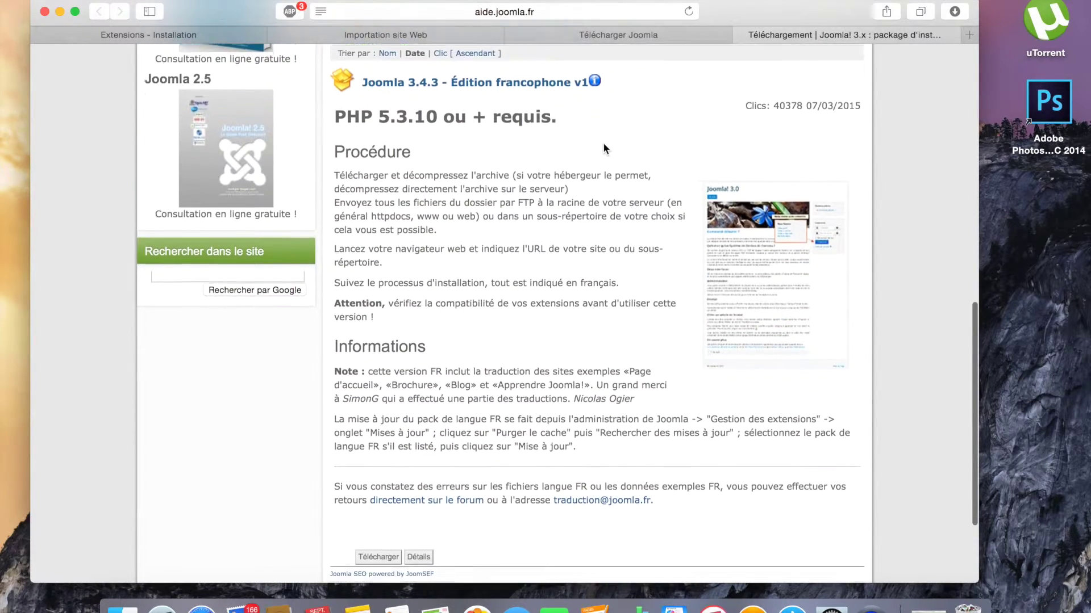
click(377, 539)
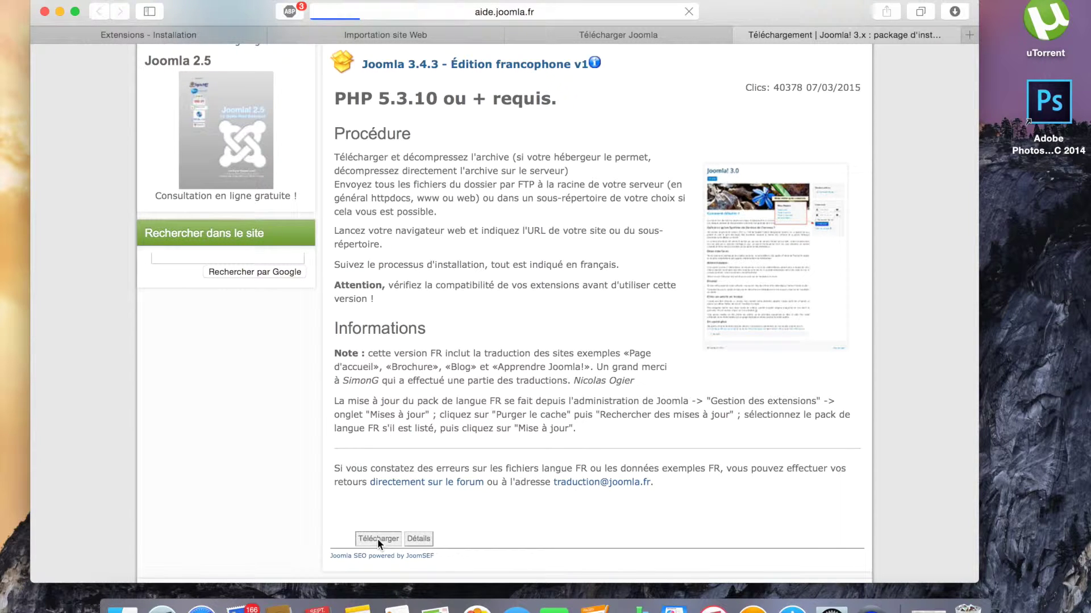
click(956, 16)
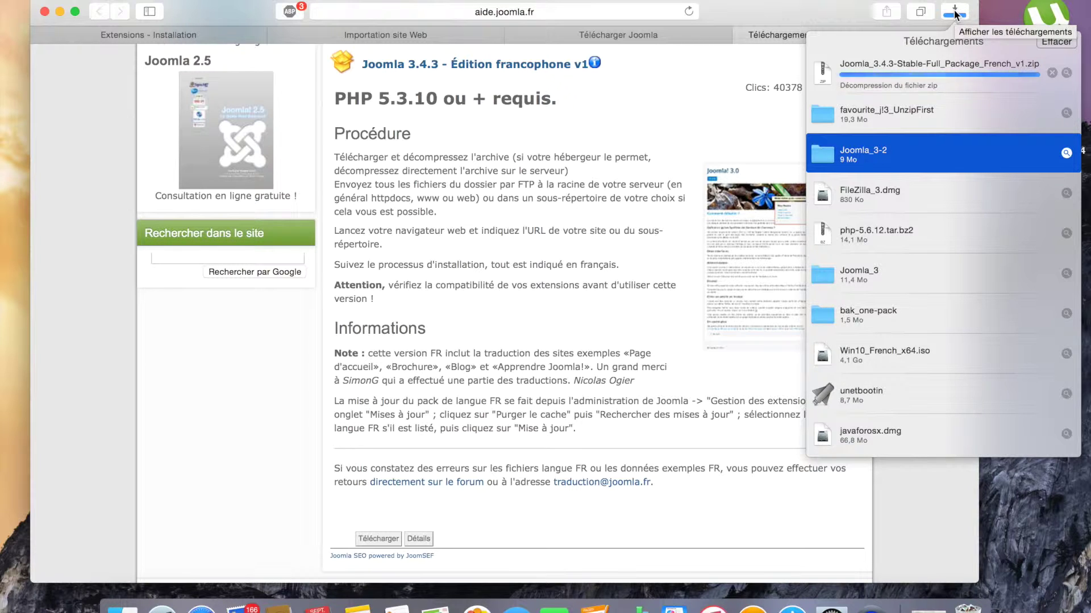
click(955, 13)
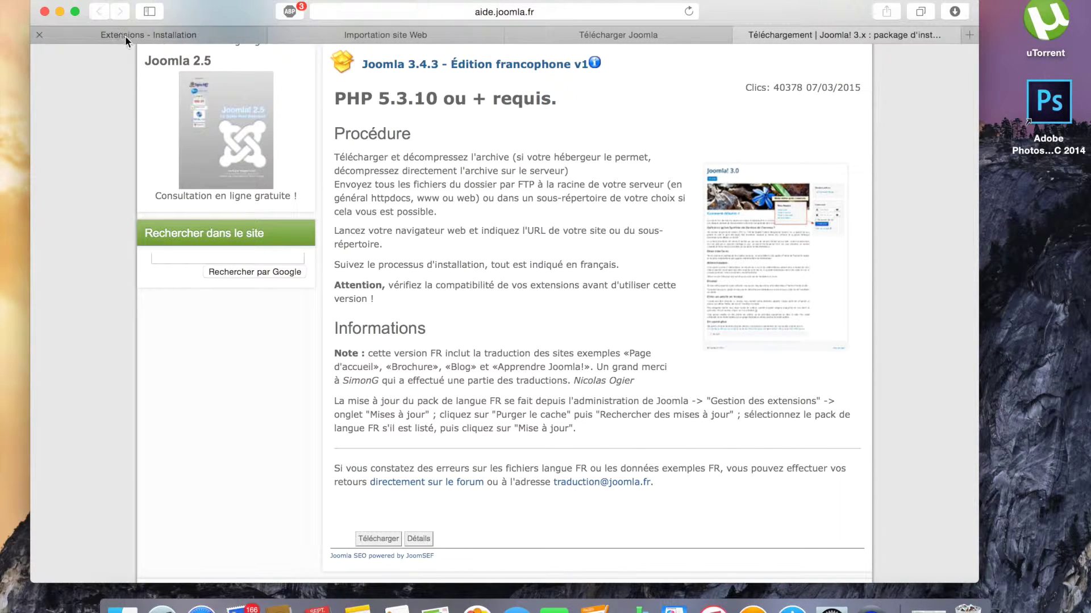
Return to the open Hostinger Importation site Web page with the file upload area
click(177, 36)
click(343, 43)
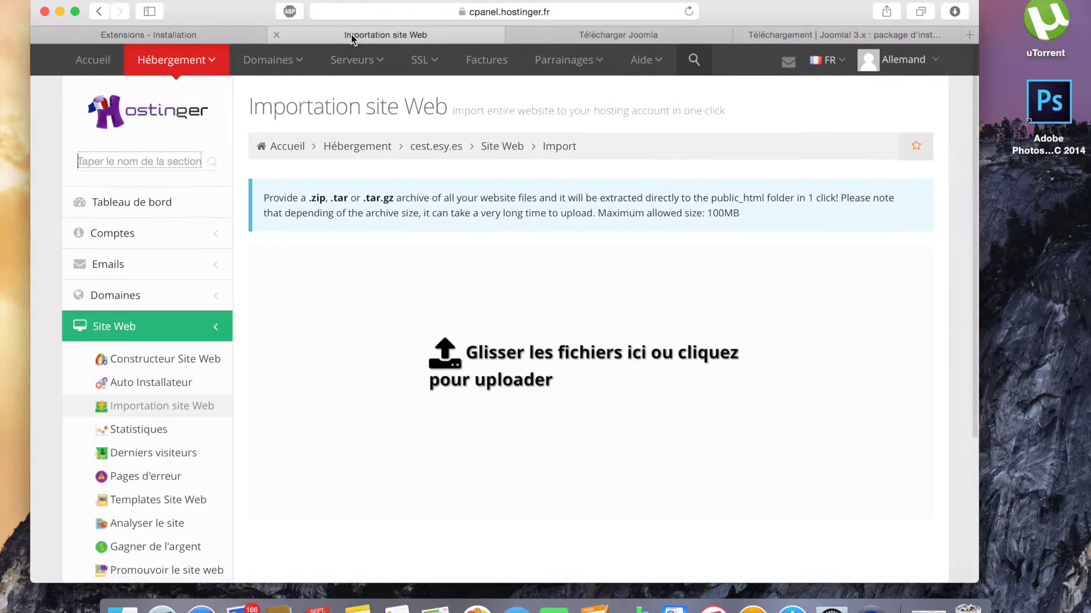
scroll(635, 365, down, 3)
scroll(635, 365, up, 2)
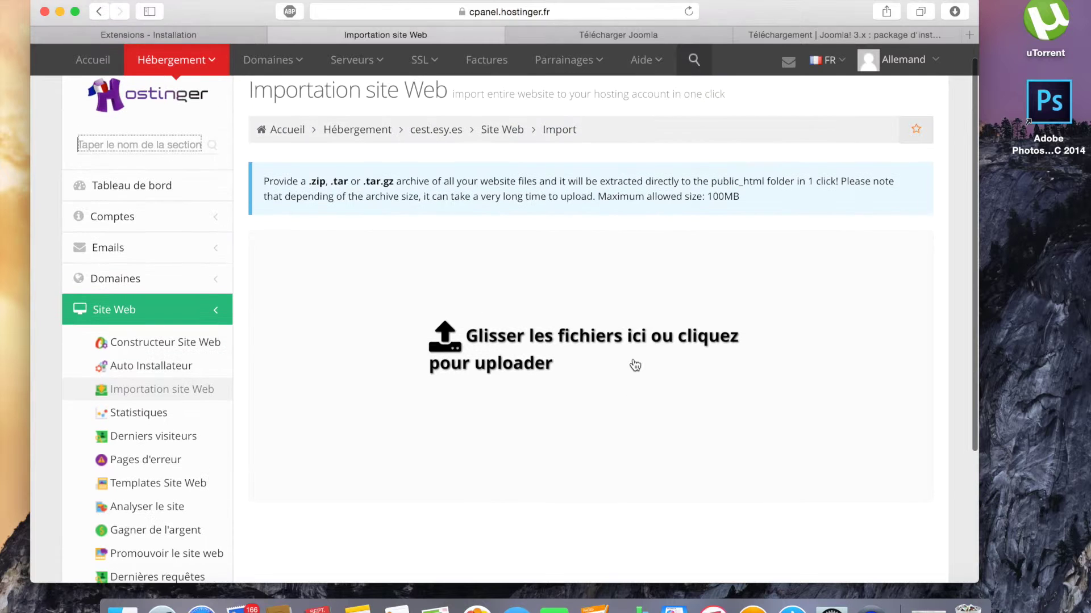
Open the Téléchargements folder in Finder and move its window away from the Hostinger upload area
click(123, 608)
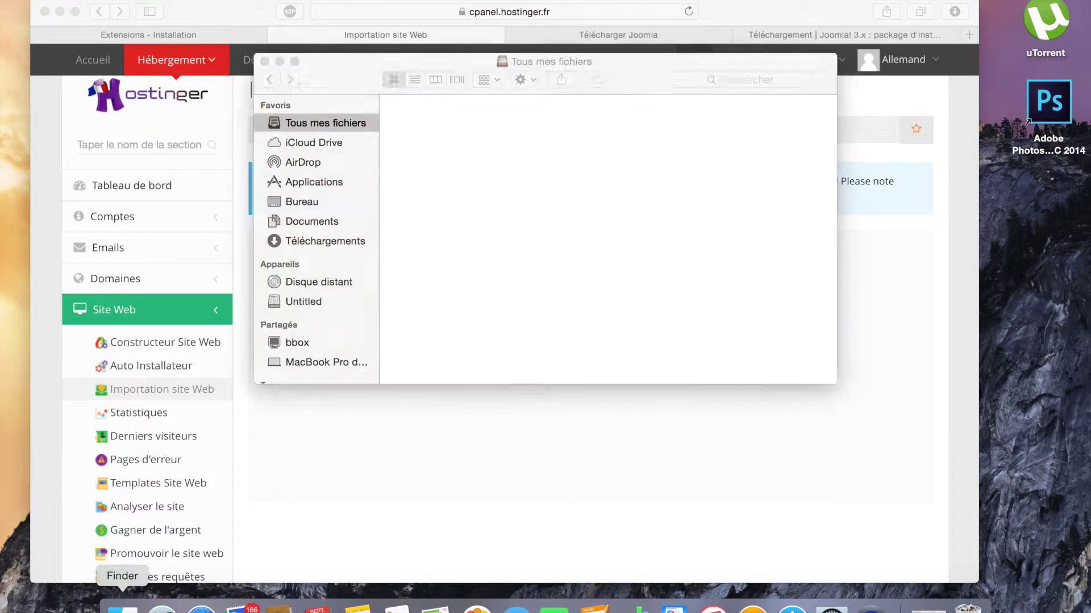
click(311, 241)
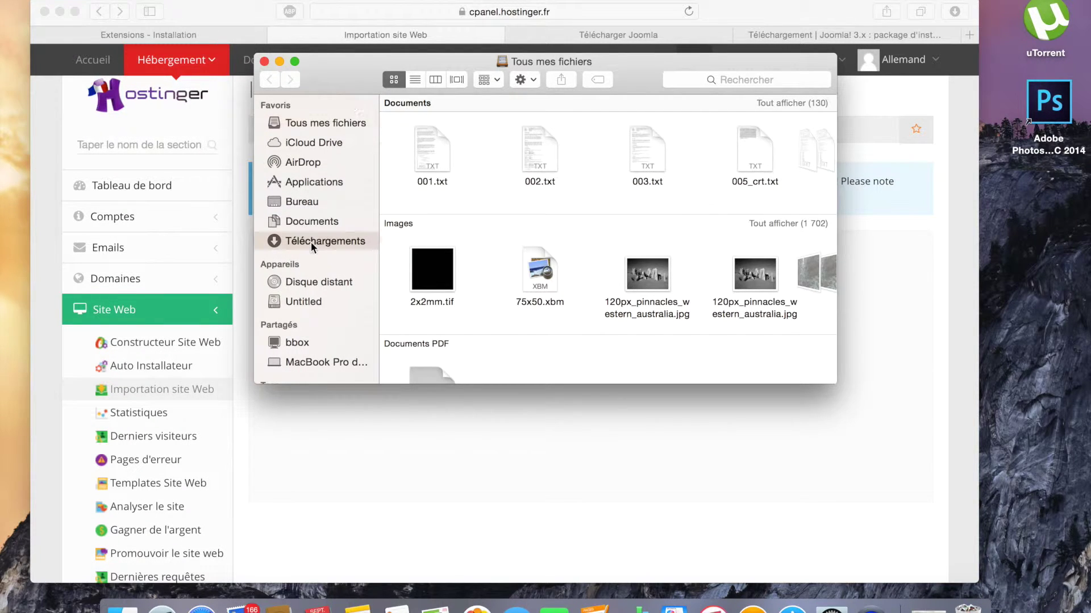
drag(343, 71, 763, 54)
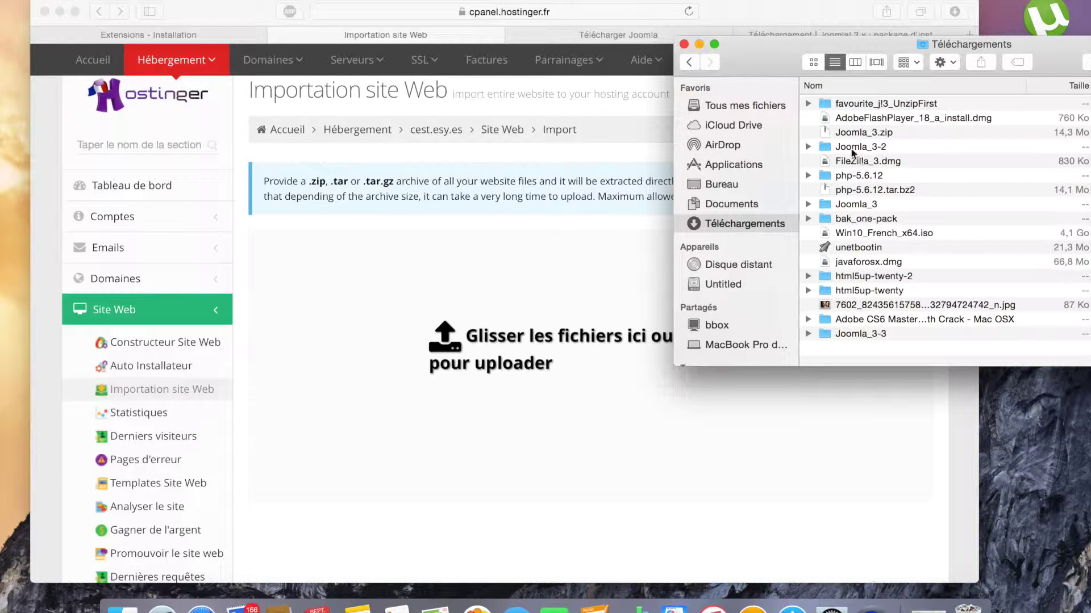
Upload Joomla_3.zip from the Téléchargements folder to the Hostinger website import area and minimize the Finder window
click(878, 134)
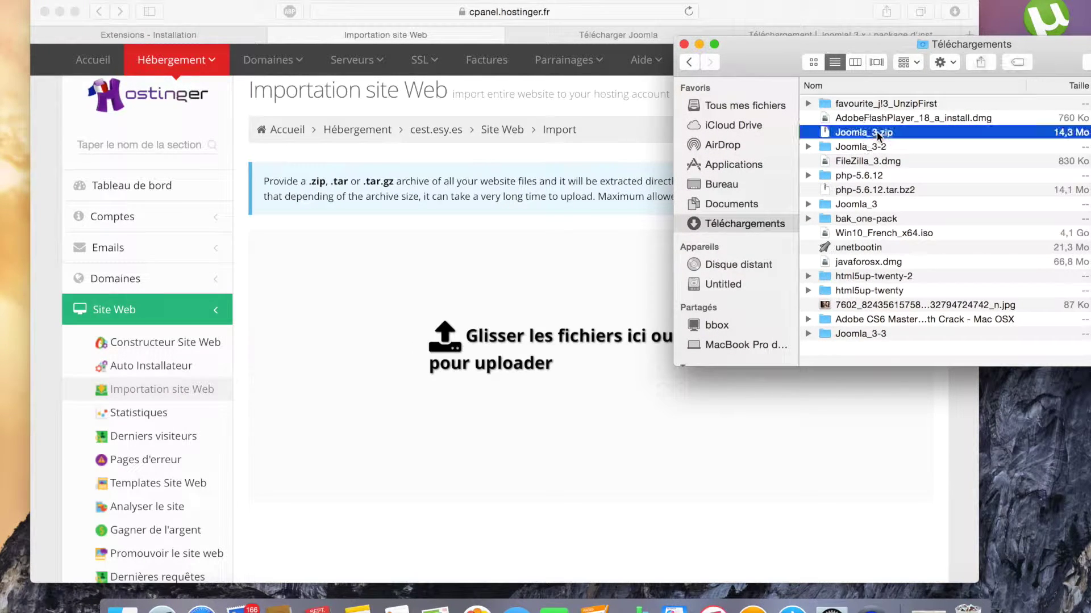
drag(762, 58, 490, 69)
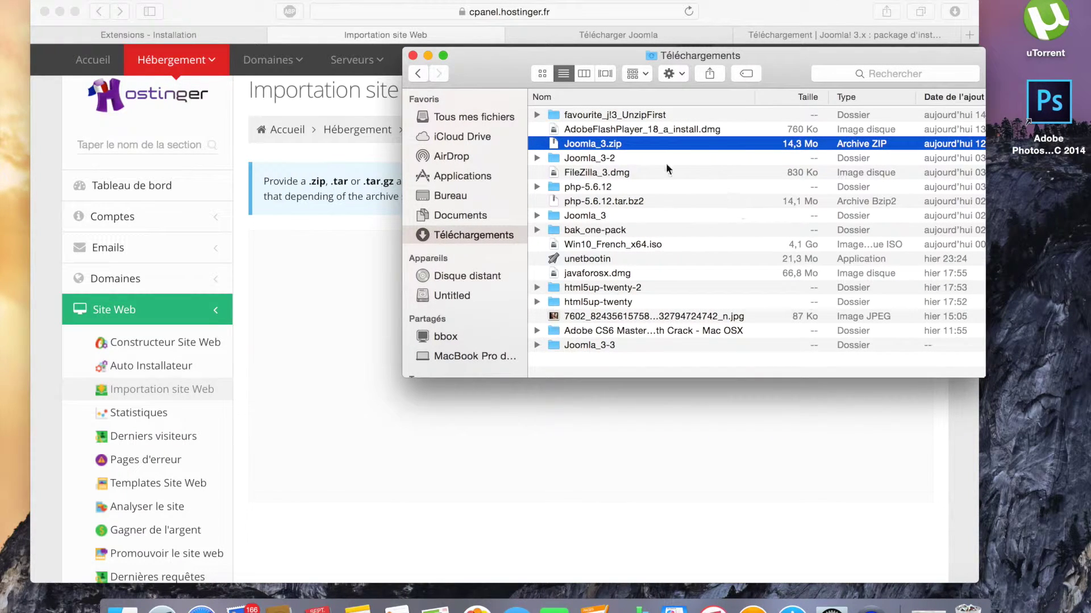
drag(479, 64, 732, 62)
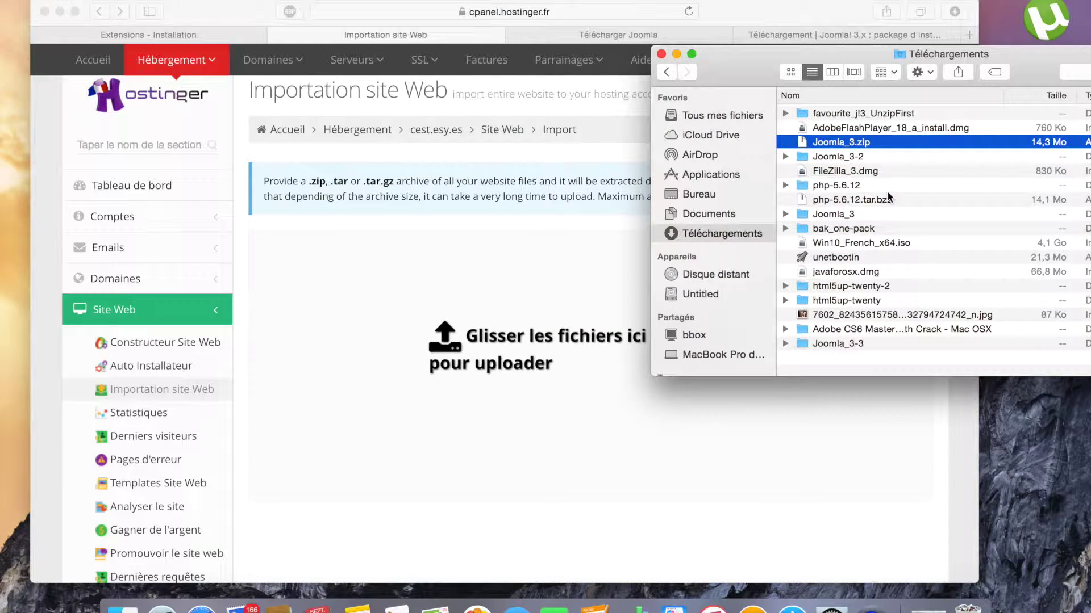
drag(824, 143, 499, 359)
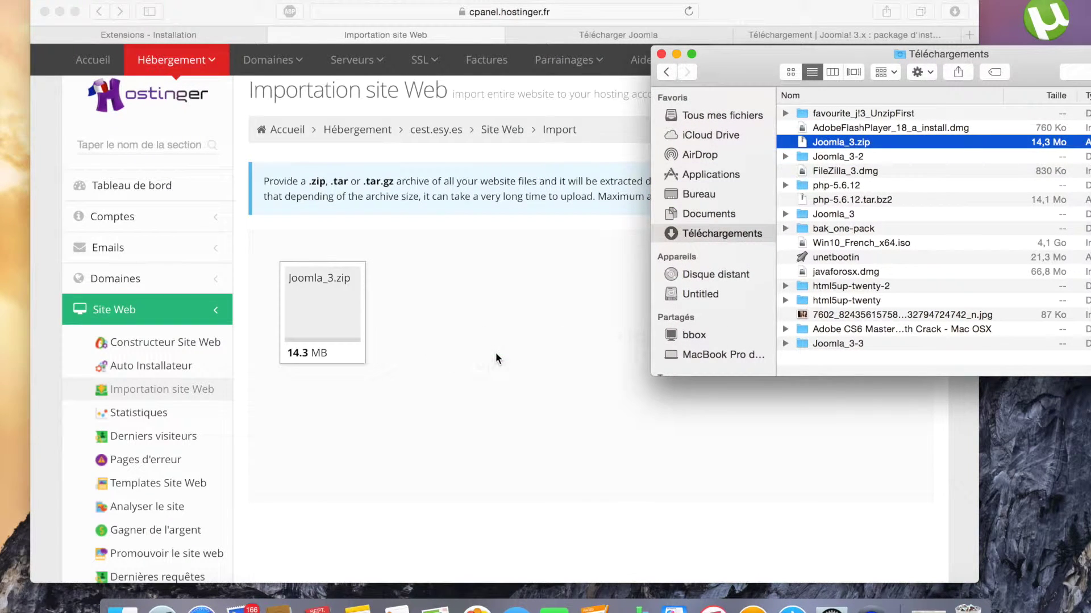
click(676, 54)
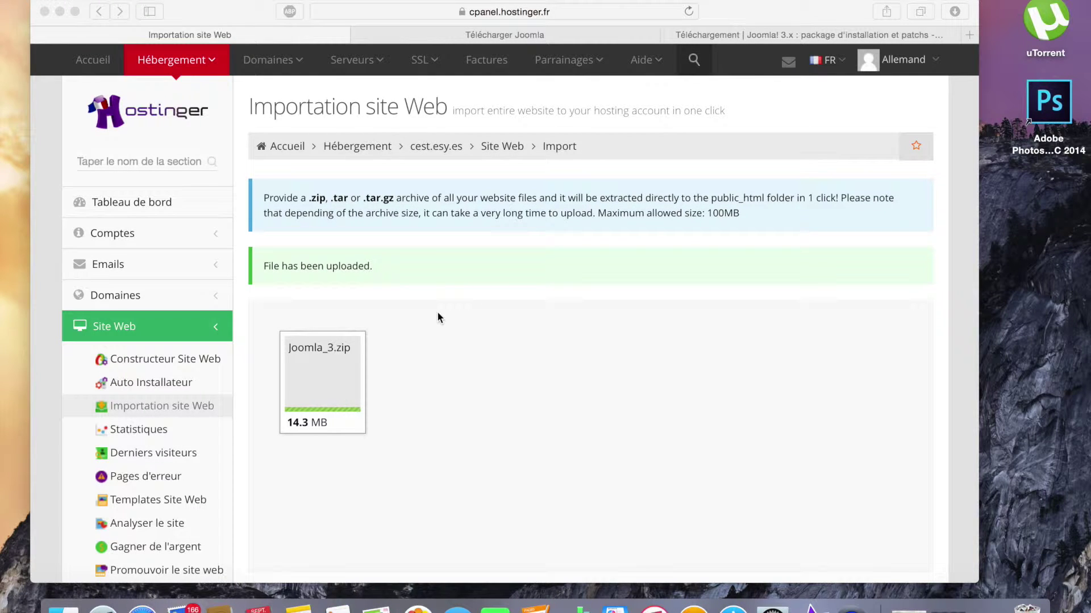
Expand the Fichiers section of the hosting panel and open the Gestionnaire de fichiers
scroll(437, 313, down, 5)
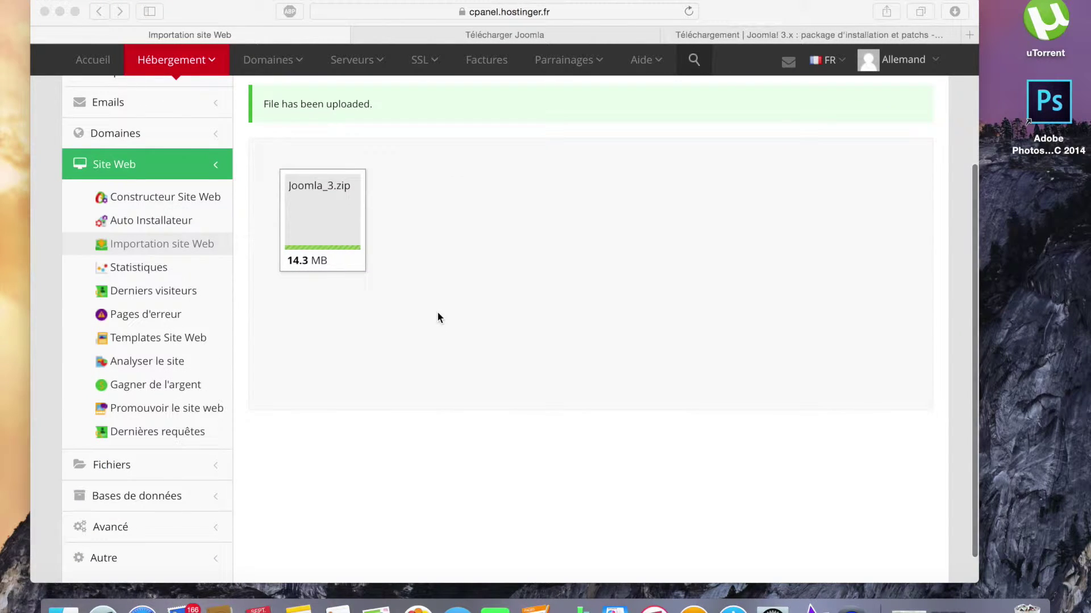
scroll(594, 266, down, 2)
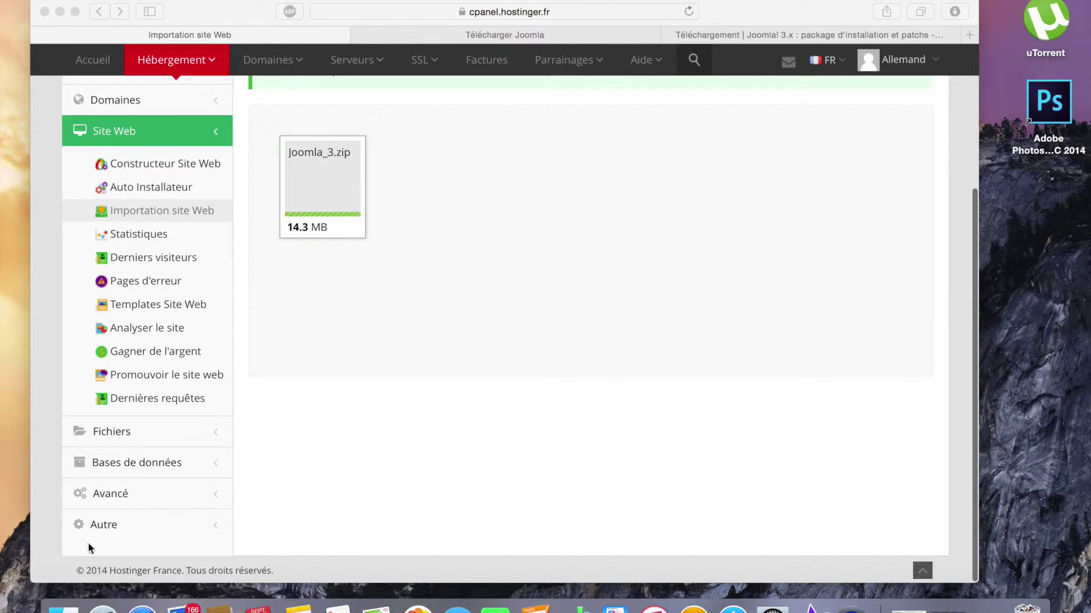
click(120, 431)
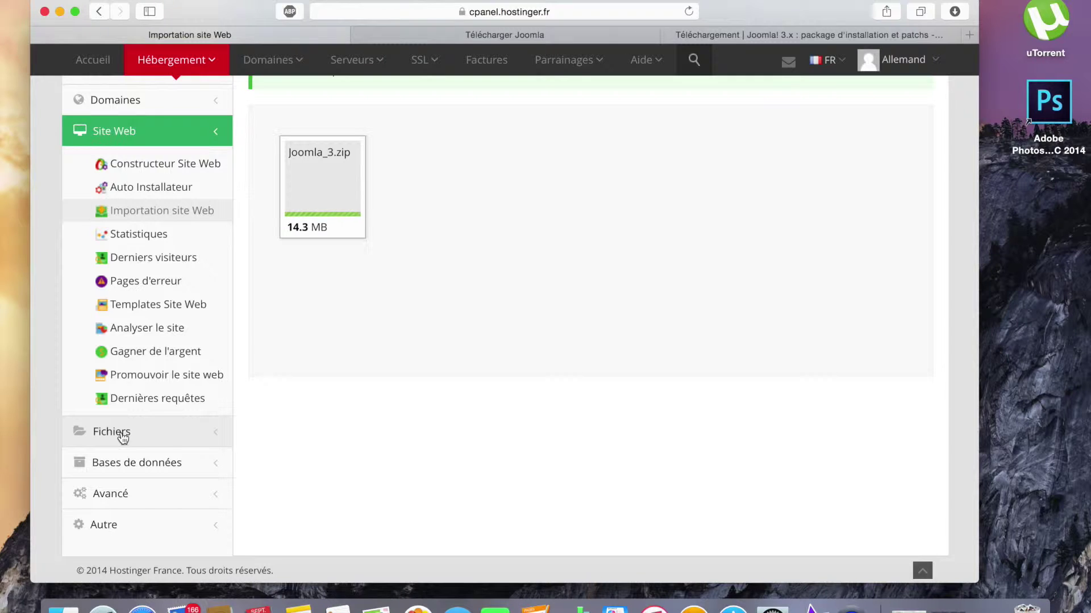
click(121, 431)
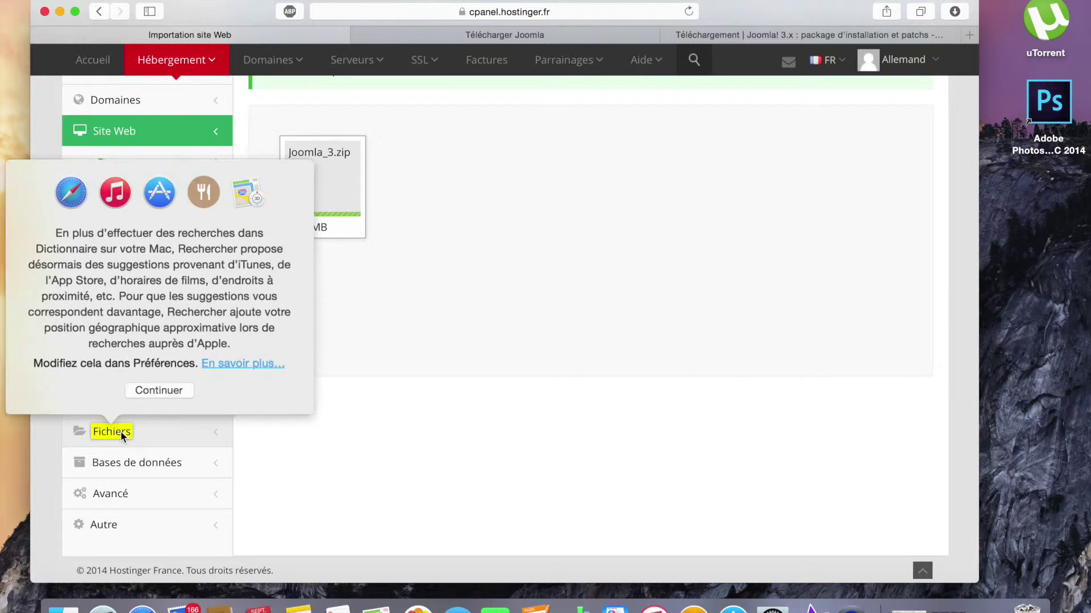
click(192, 431)
click(174, 195)
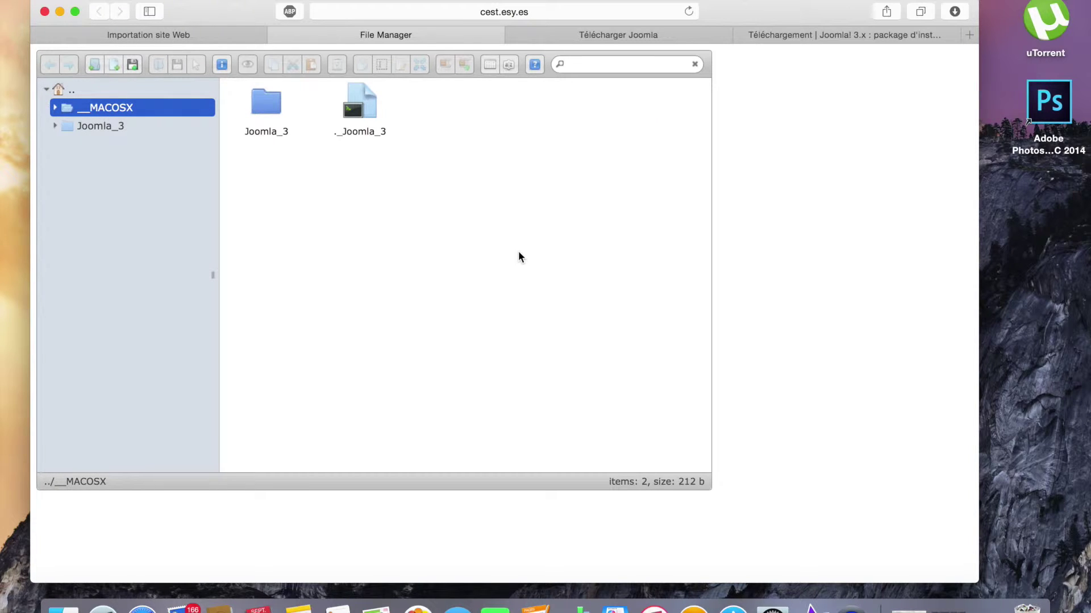
Inspect the contents of the Joomla_3 folder and the actions available for the .htaccess file in the root folder
click(100, 126)
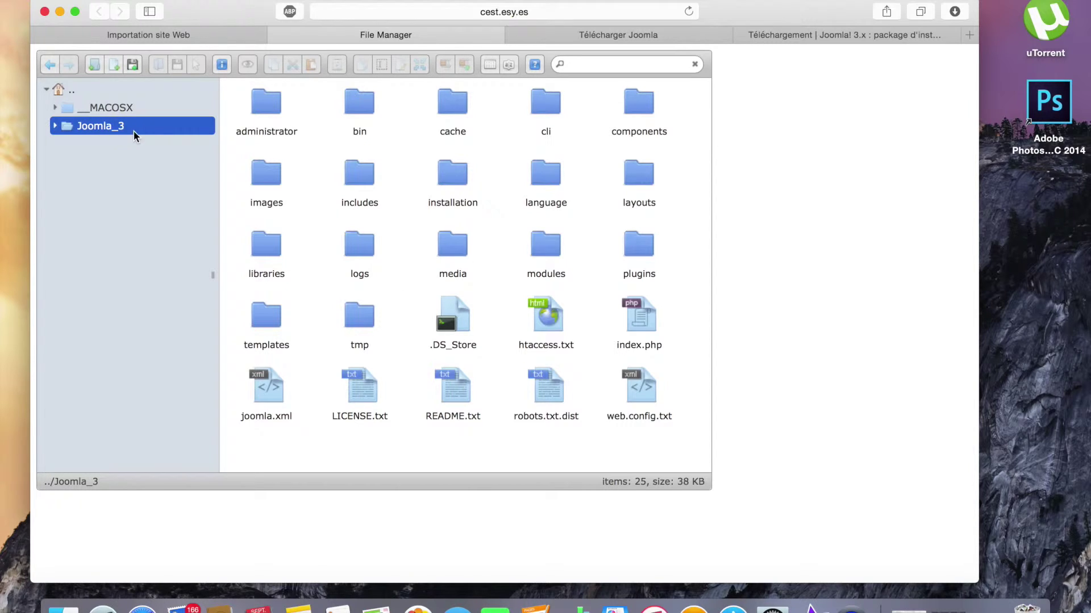
click(62, 88)
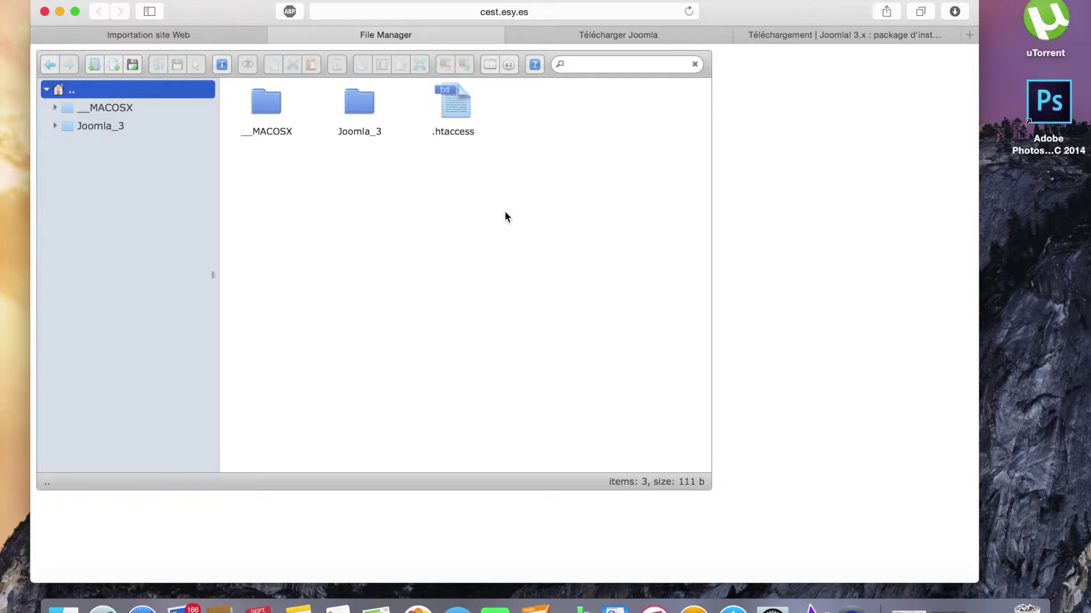
right_click(465, 113)
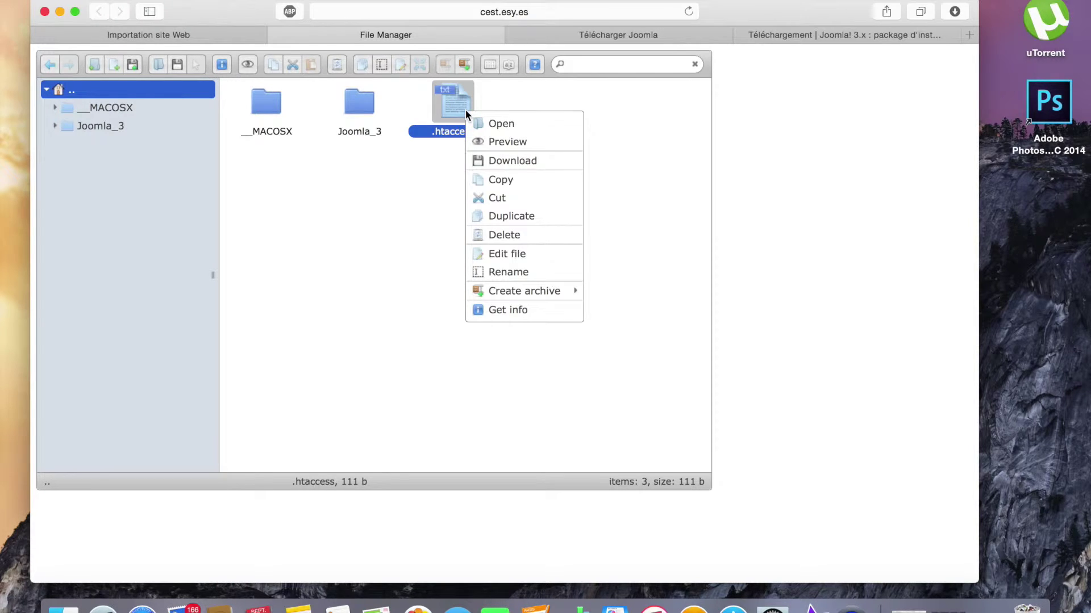
click(621, 182)
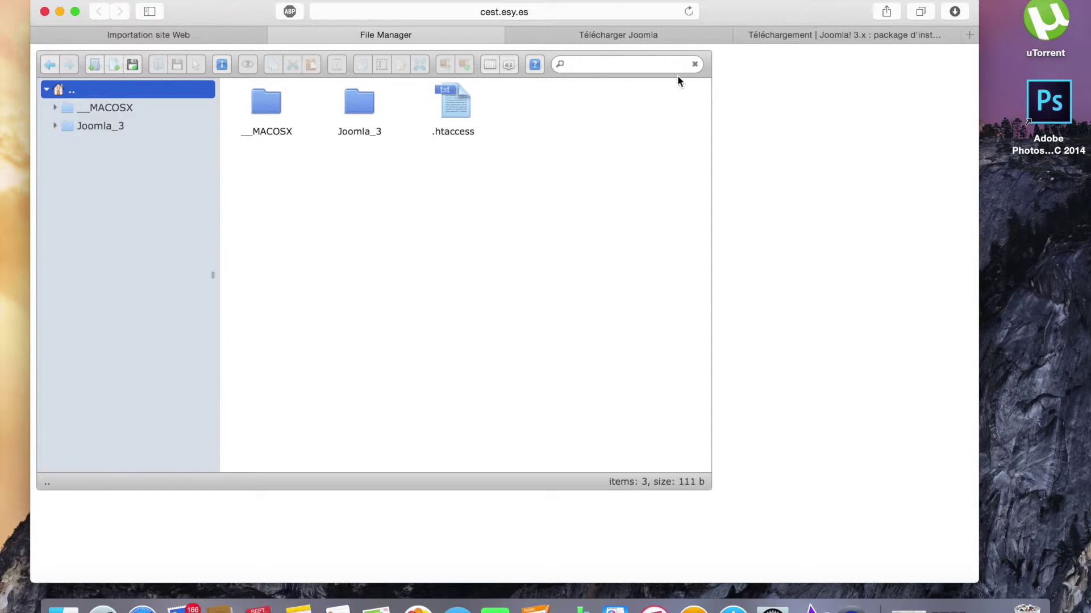
Go to cest.esy.es in a new browser tab and open the Joomla_3 directory to launch the web installer
click(970, 35)
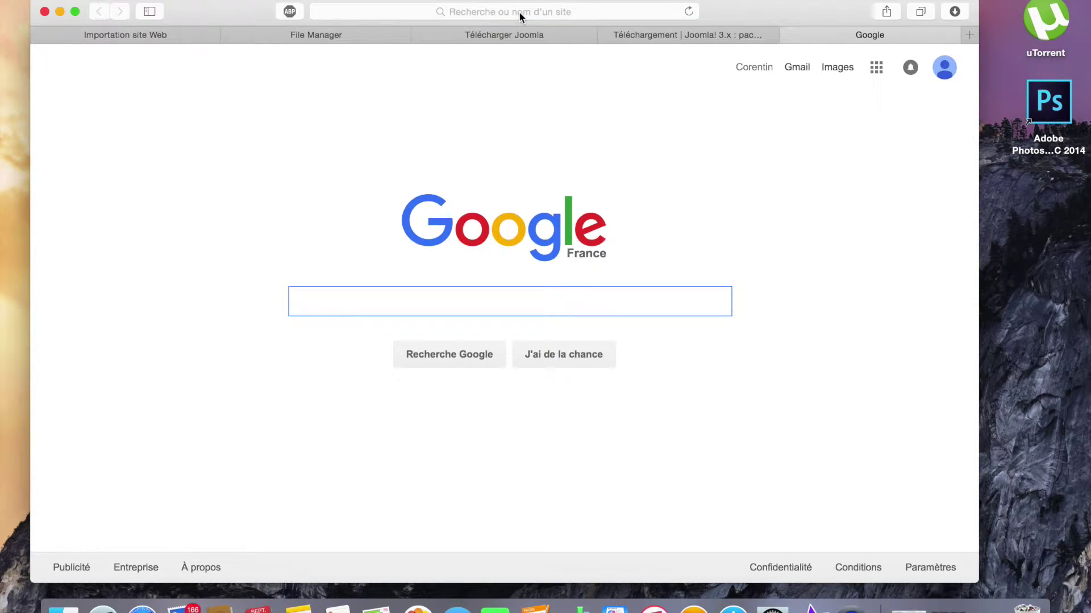
click(519, 12)
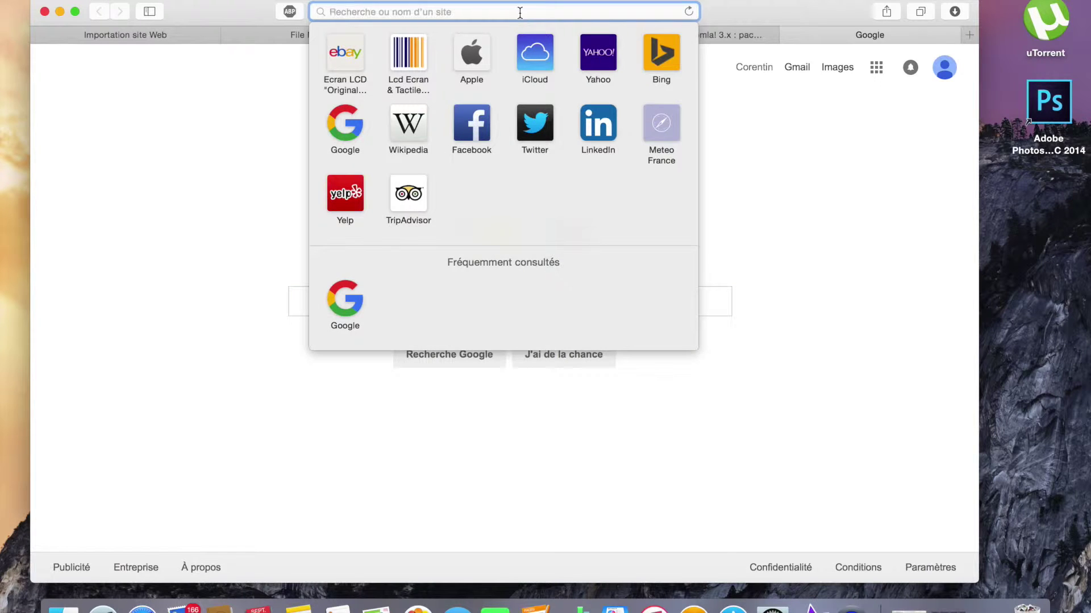
text(cest)
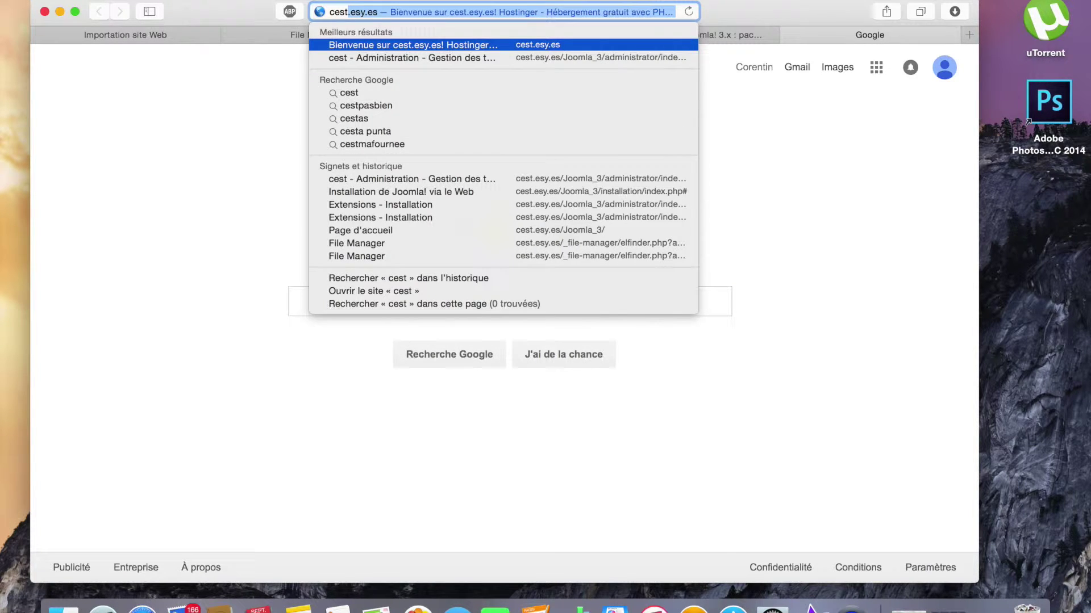
text(.esy)
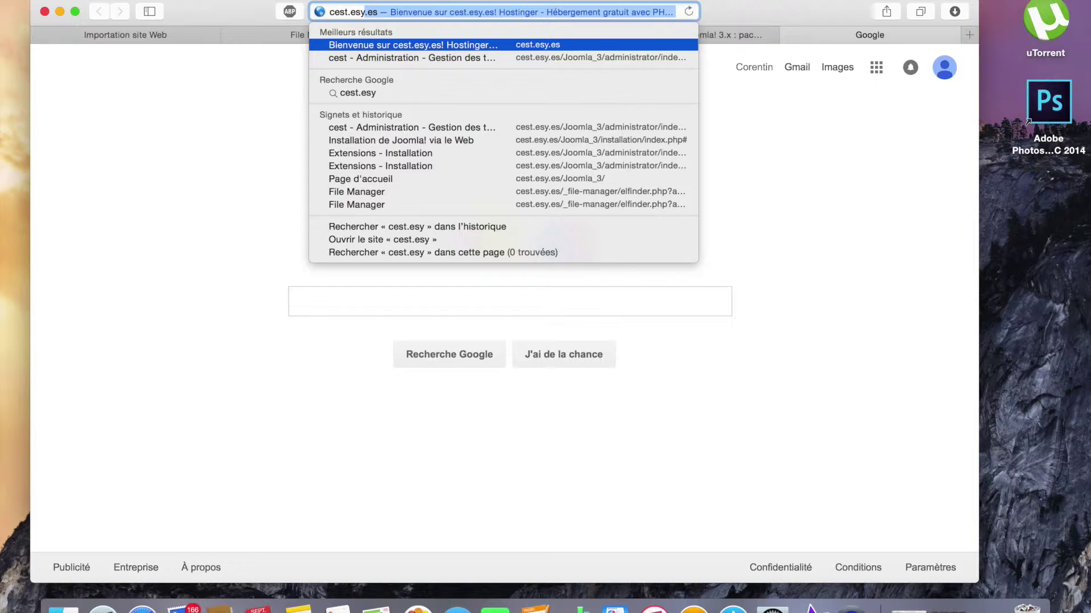
text(.es)
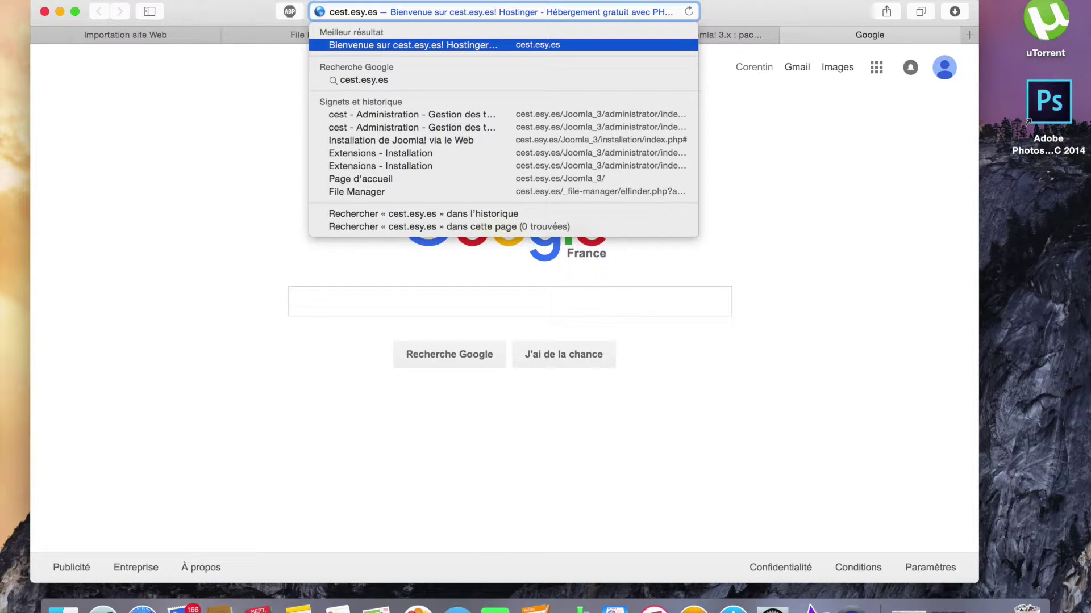
key(Return)
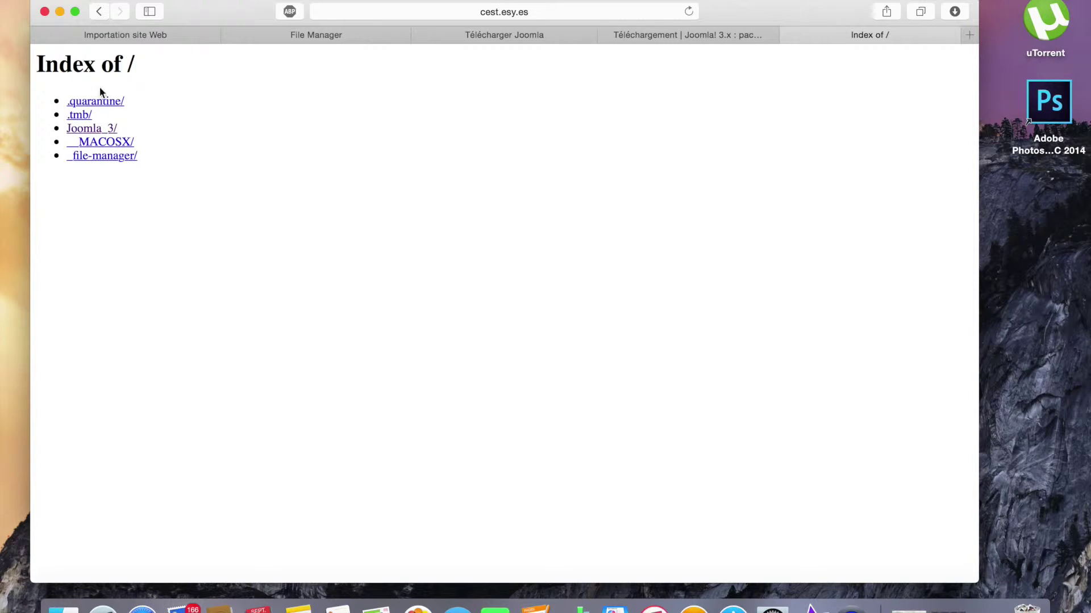
click(96, 130)
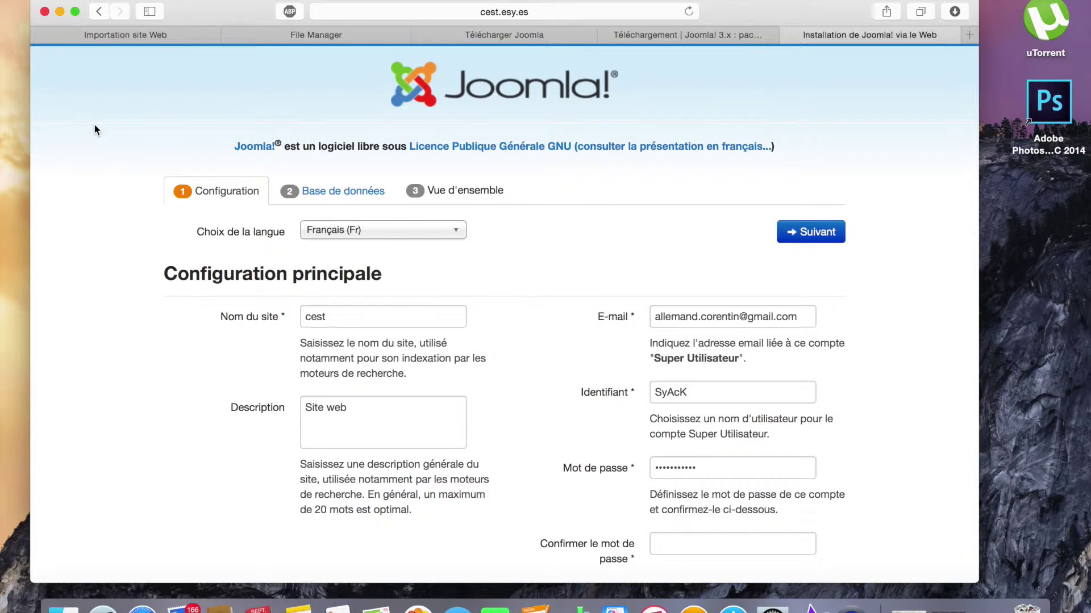
Enter the password confirmation for the Super Utilisateur account in the main configuration form and continue to the database configuration
scroll(510, 238, up, 2)
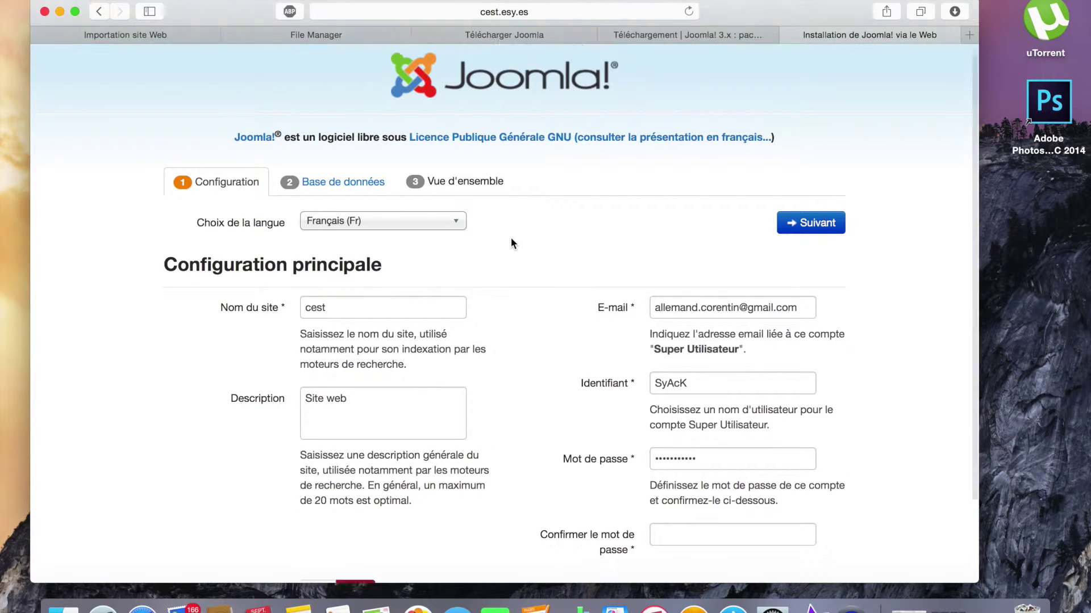
scroll(511, 239, down, 3)
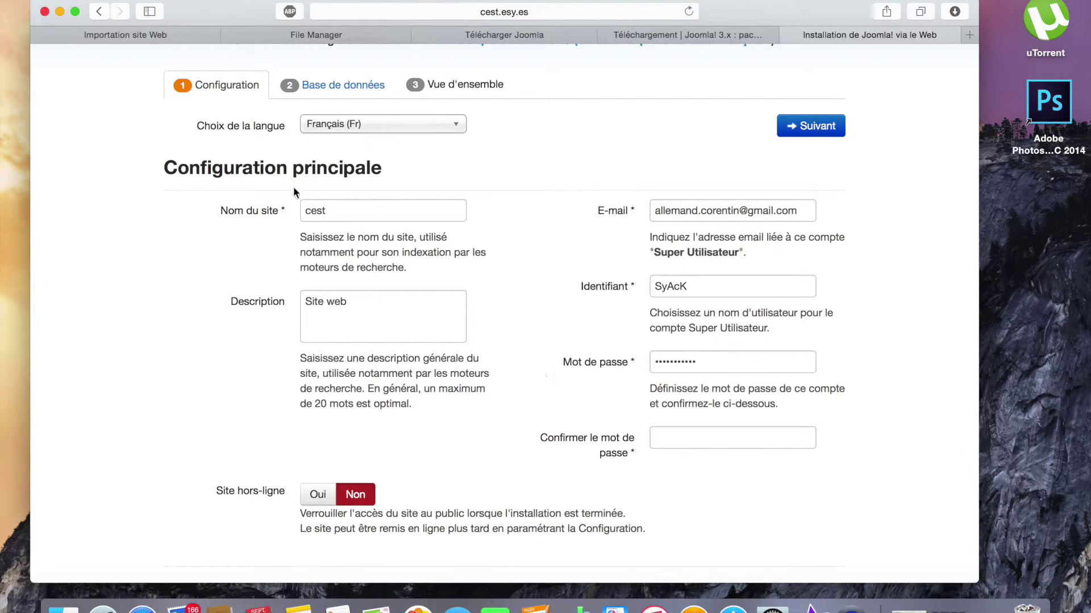
click(377, 211)
click(389, 302)
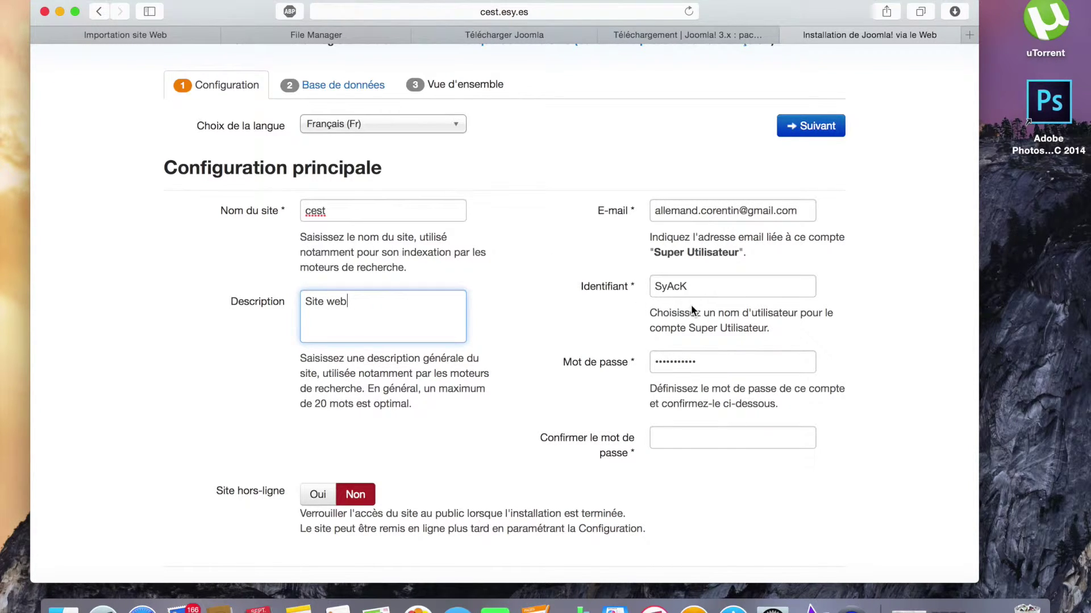
click(682, 439)
text(•••••••••••)
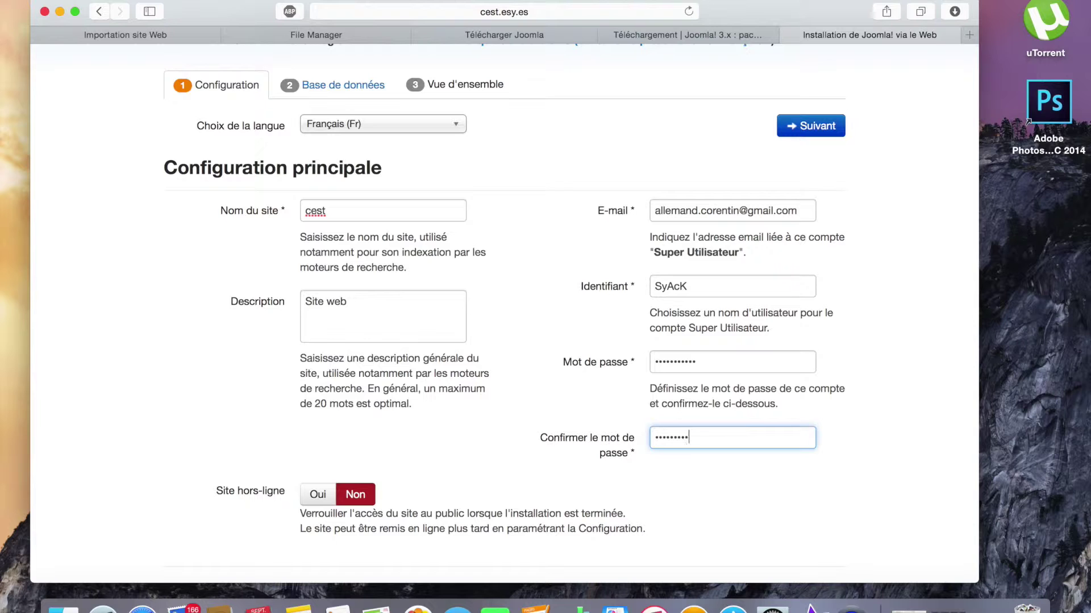
scroll(752, 416, down, 2)
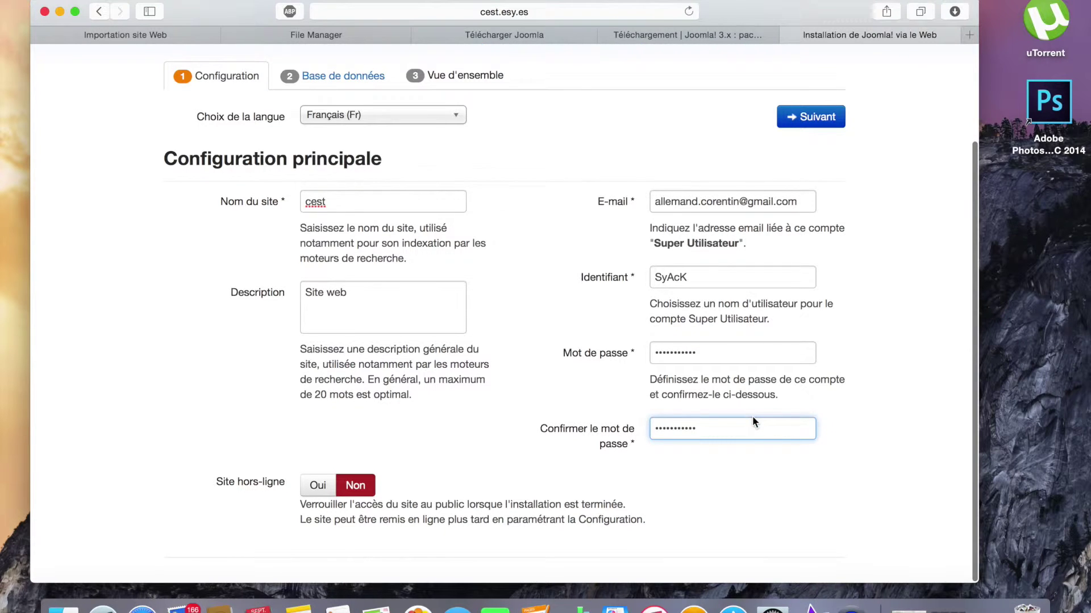
click(812, 128)
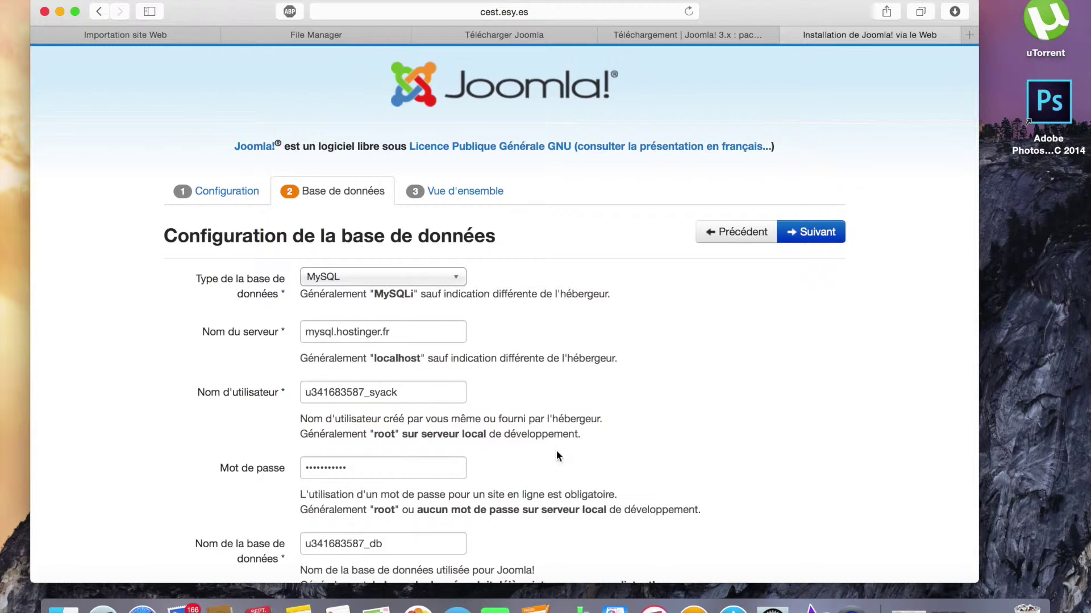
Switch from the Joomla database configuration form to the hosting panel and open its Tableau de bord
scroll(557, 450, down, 5)
scroll(556, 452, up, 2)
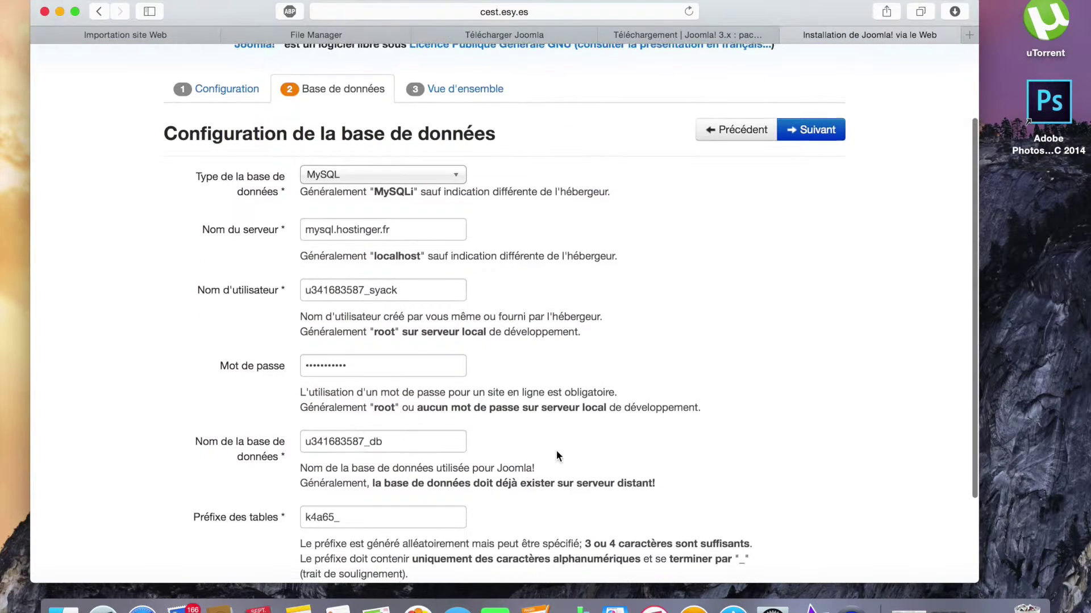
click(135, 40)
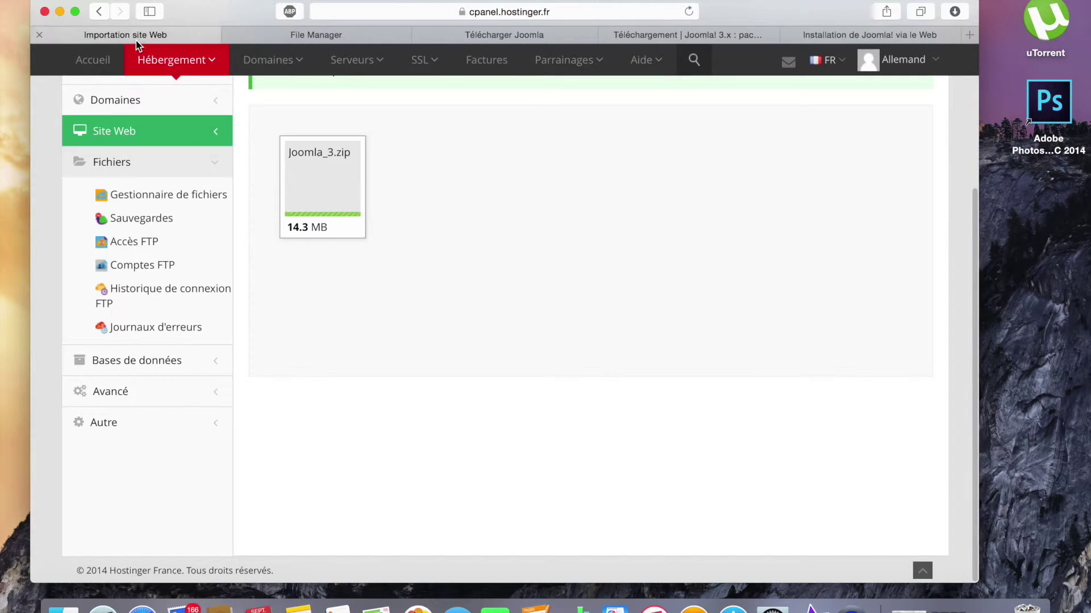
scroll(603, 284, up, 3)
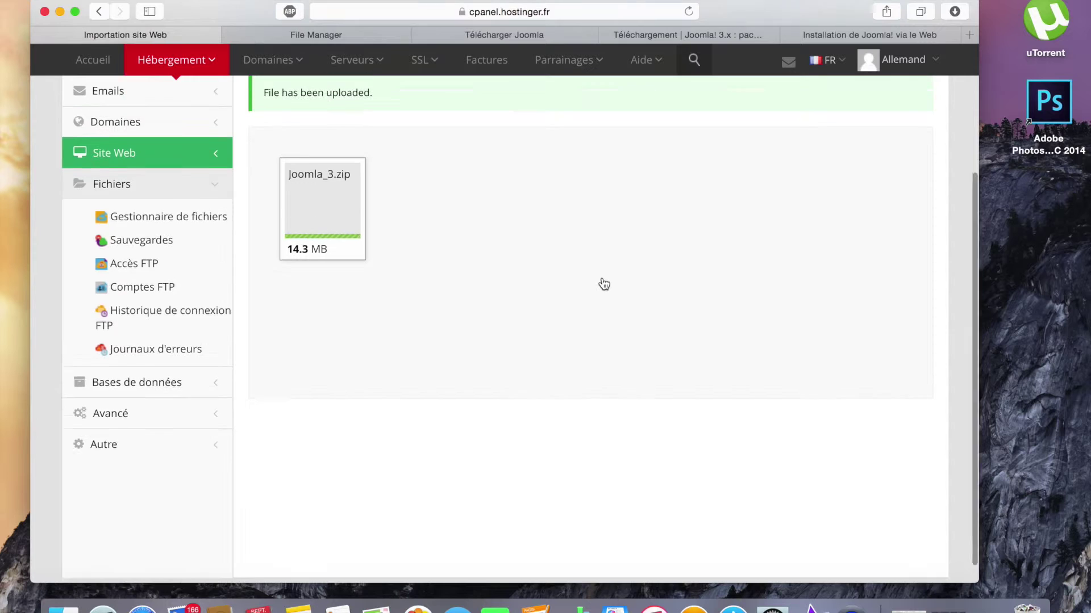
scroll(603, 284, up, 3)
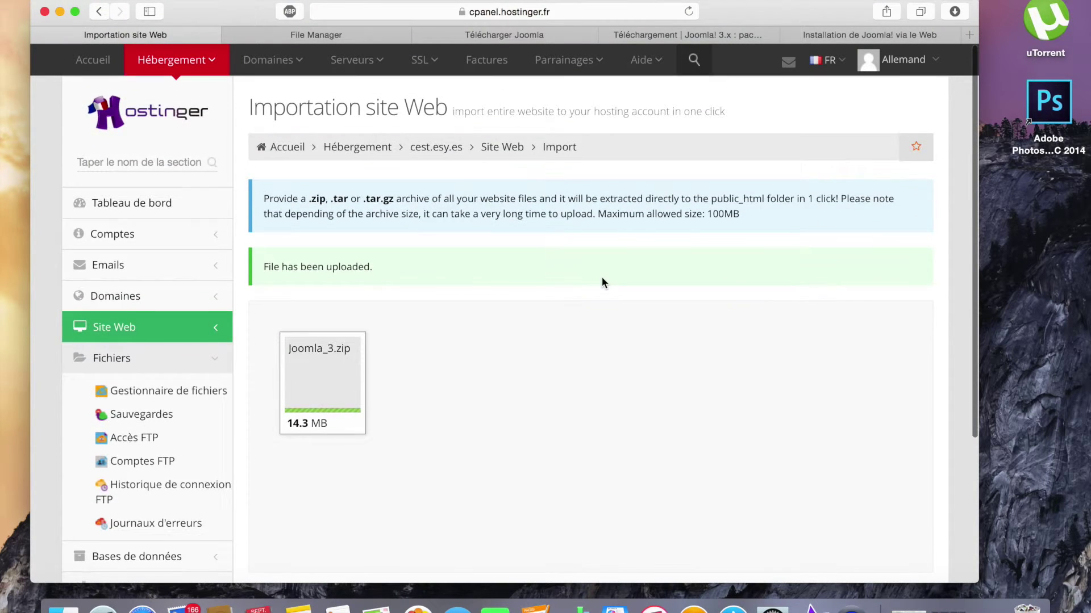
scroll(603, 284, down, 4)
scroll(603, 284, down, 1)
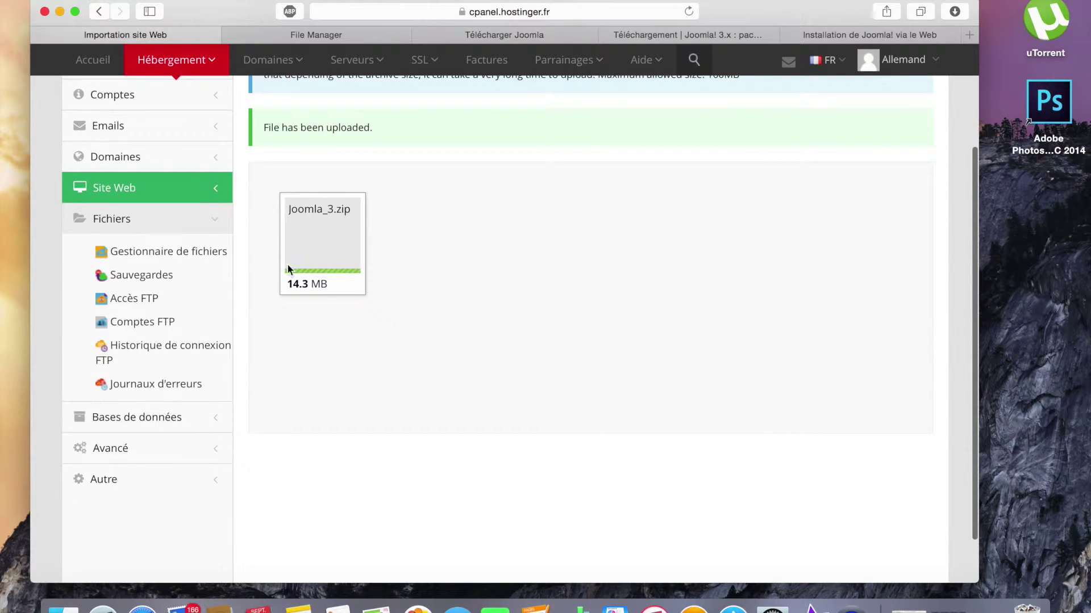
click(198, 193)
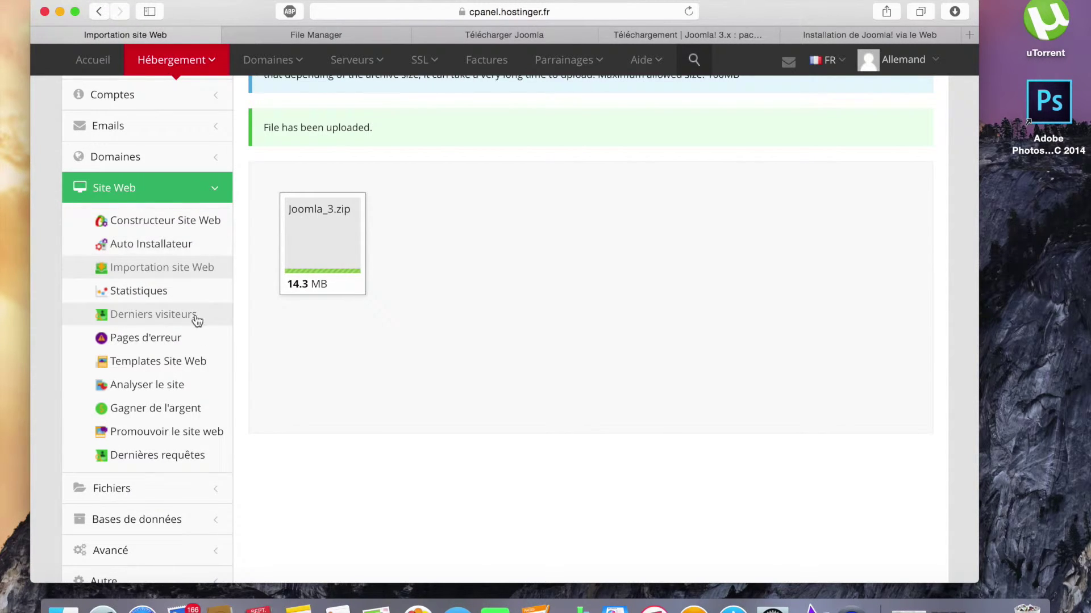
scroll(190, 386, up, 5)
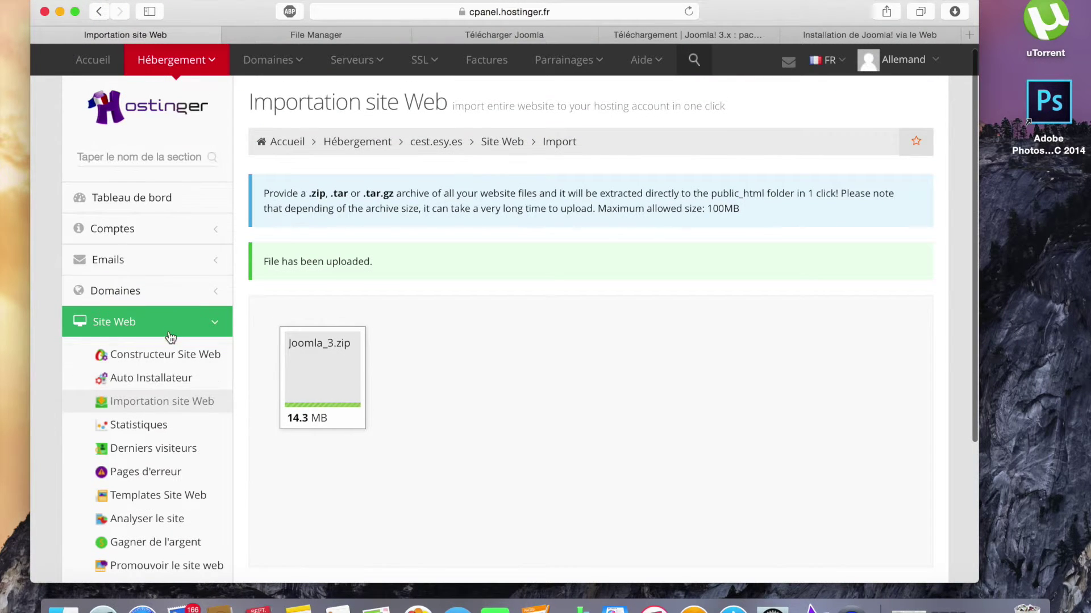
click(176, 215)
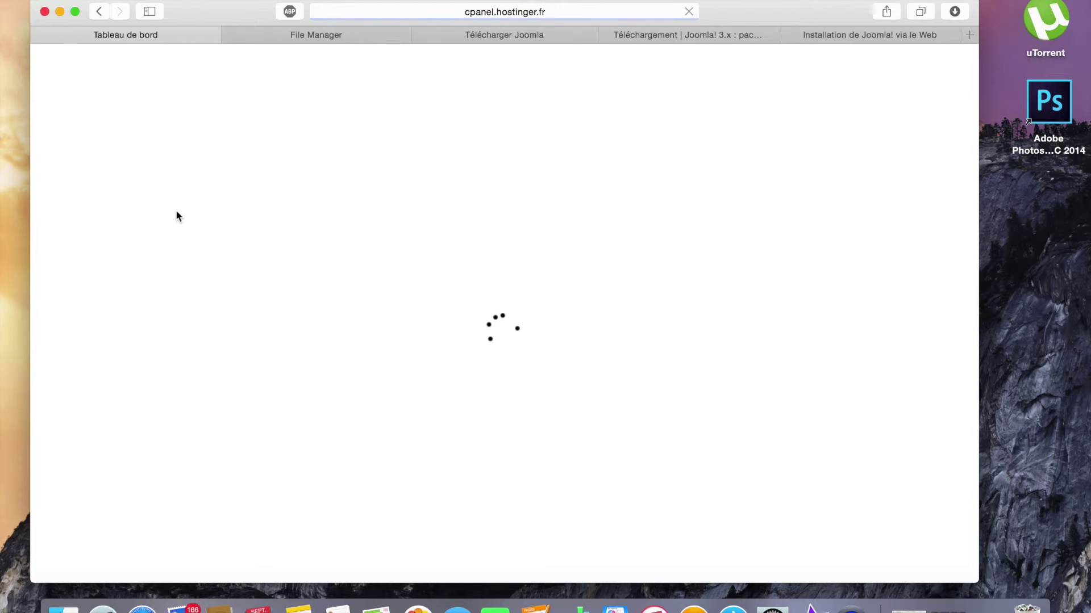
Open Bases de données MySQL from the Bases section of the dashboard
scroll(932, 534, down, 4)
scroll(931, 532, down, 4)
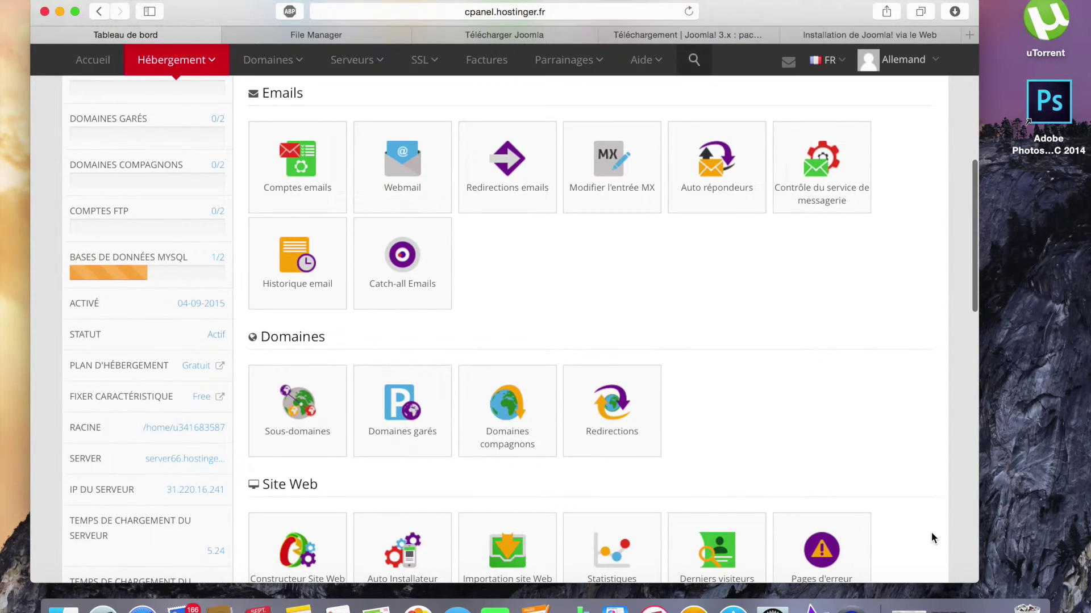
scroll(932, 532, down, 2)
scroll(931, 535, down, 7)
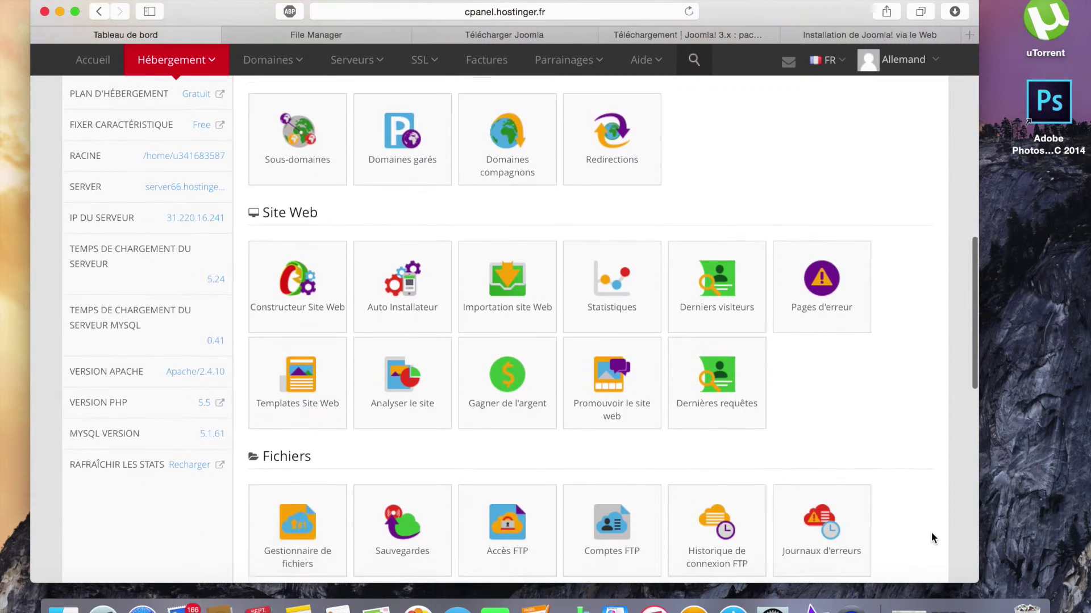
scroll(932, 538, down, 3)
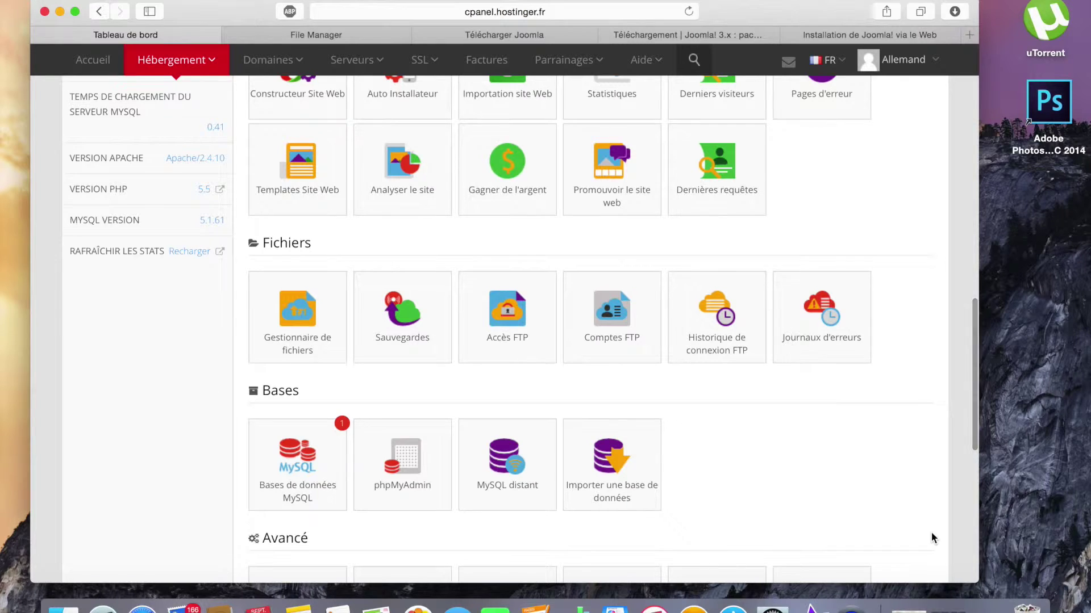
scroll(932, 538, down, 2)
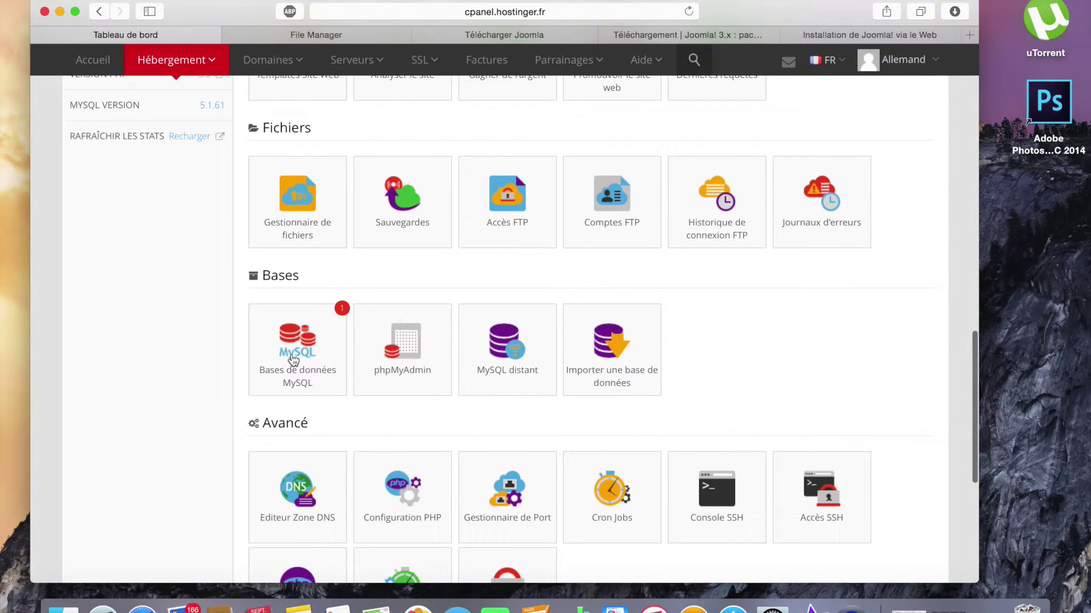
click(309, 343)
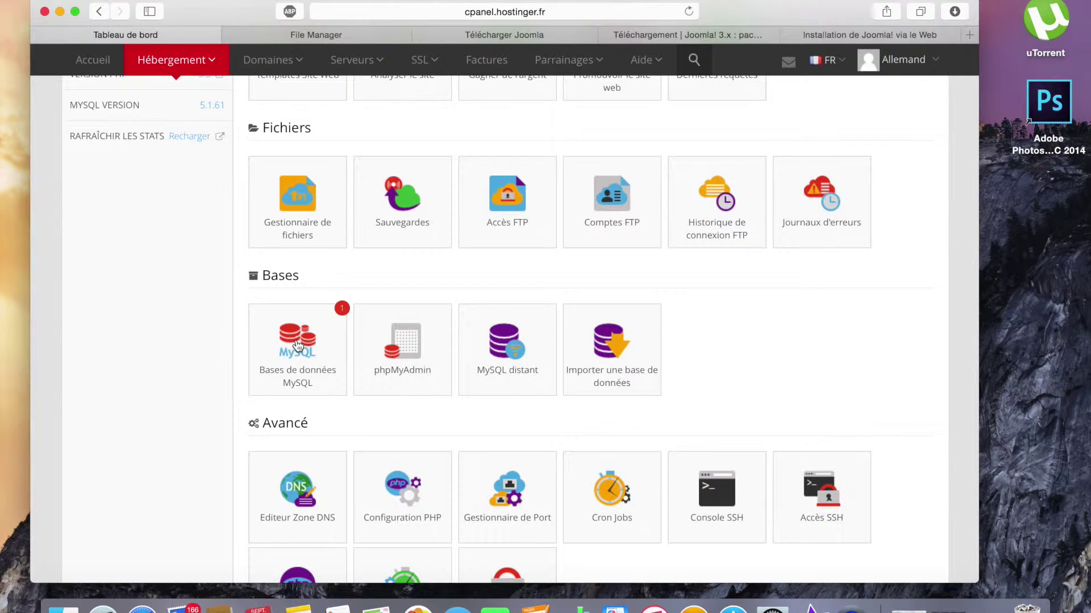
click(297, 342)
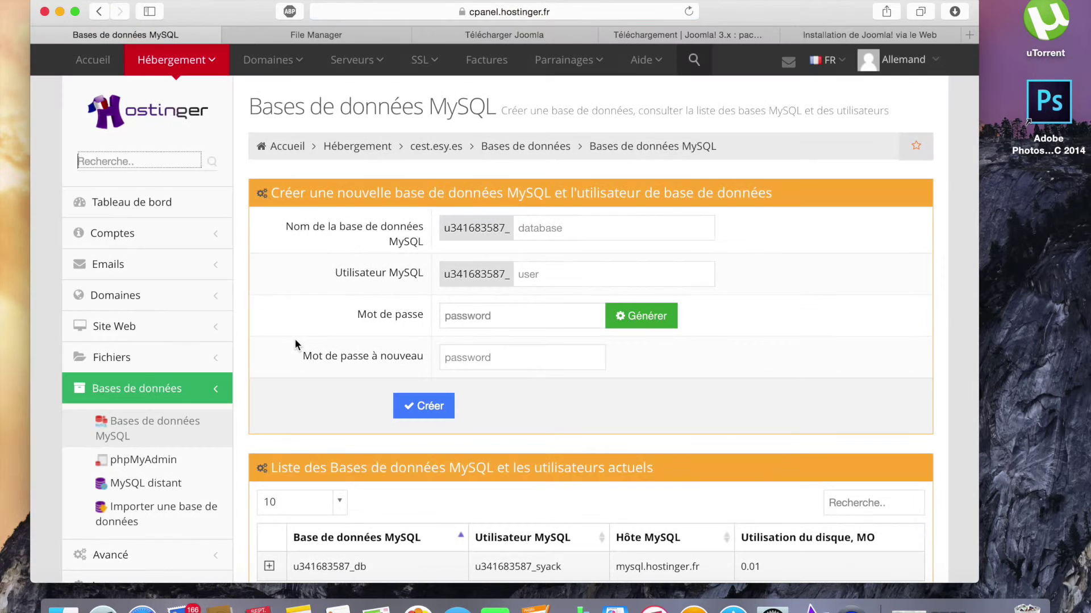
Enter db2 as the name and ifun as the MySQL user for a new database
scroll(813, 317, down, 1)
scroll(812, 318, down, 3)
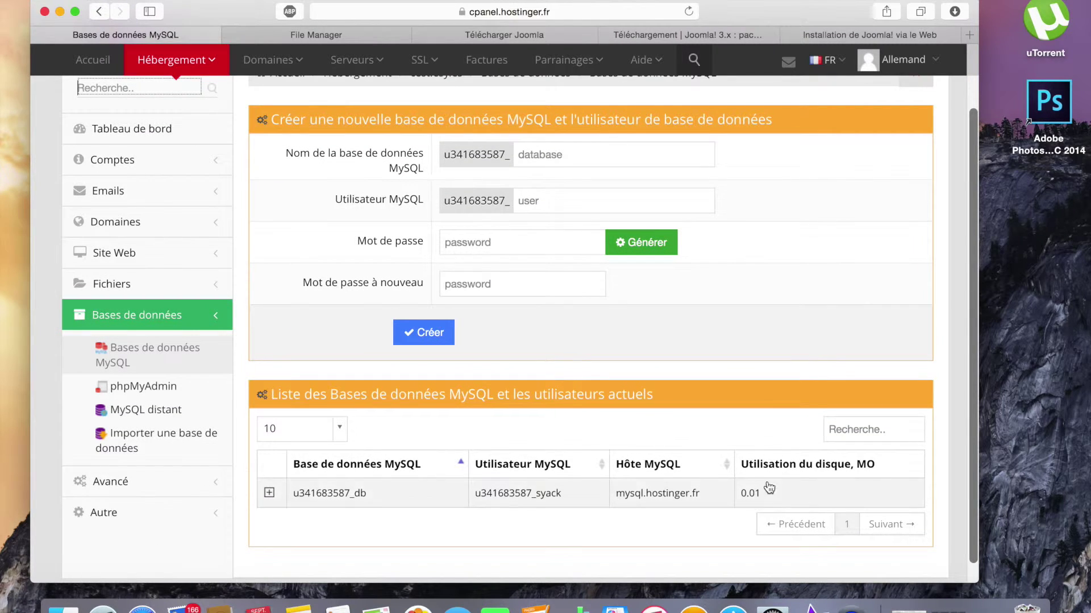
scroll(820, 315, up, 3)
click(642, 215)
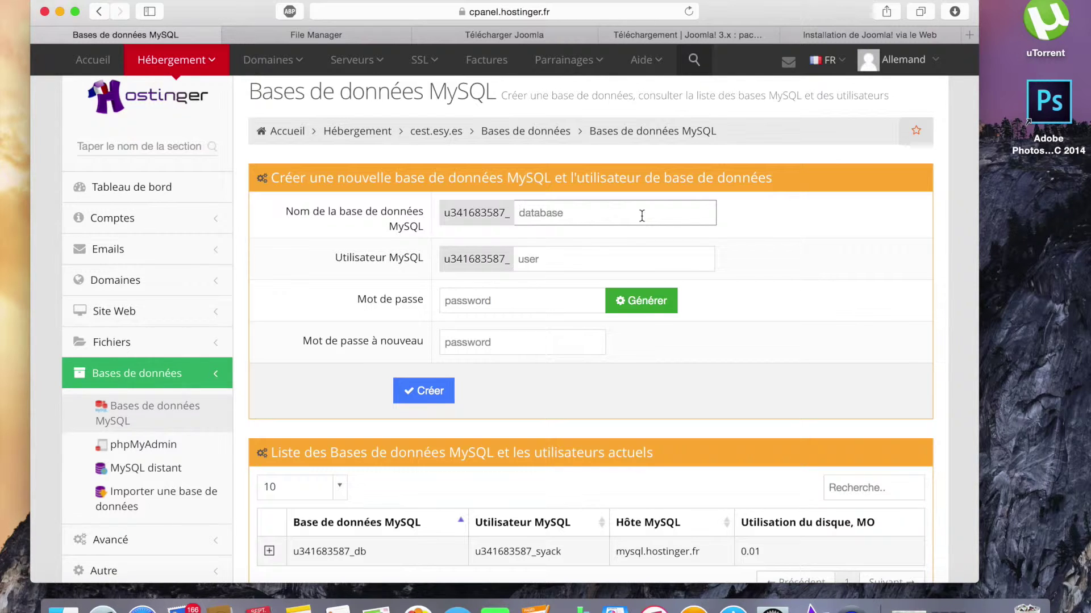
text(db)
text(2)
click(554, 259)
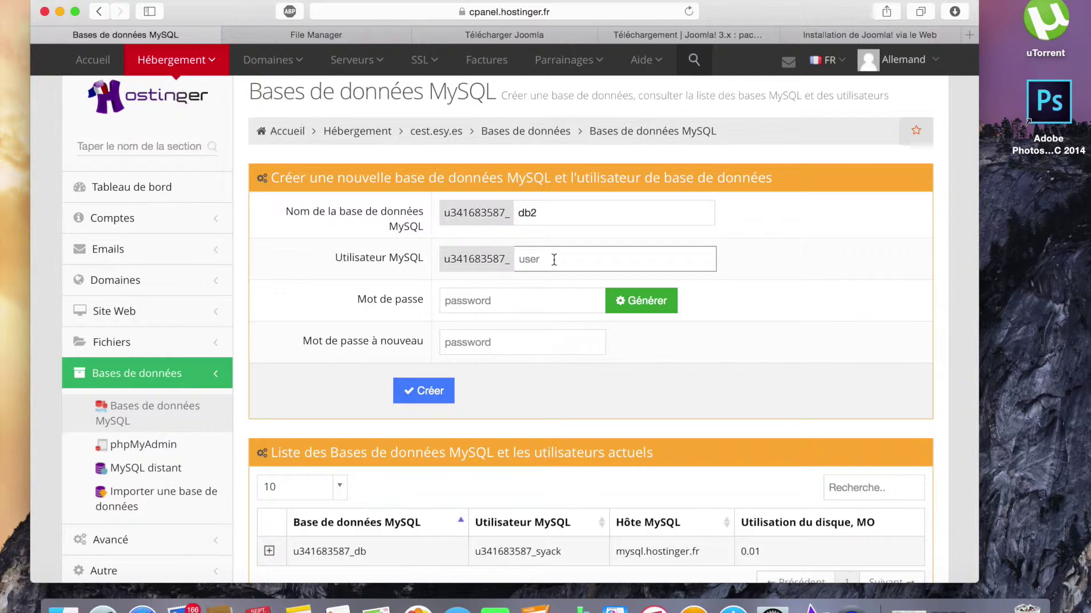
text(ifun)
Enter and confirm the MySQL user's password, create the database, and save the password to the iCloud keychain
click(519, 301)
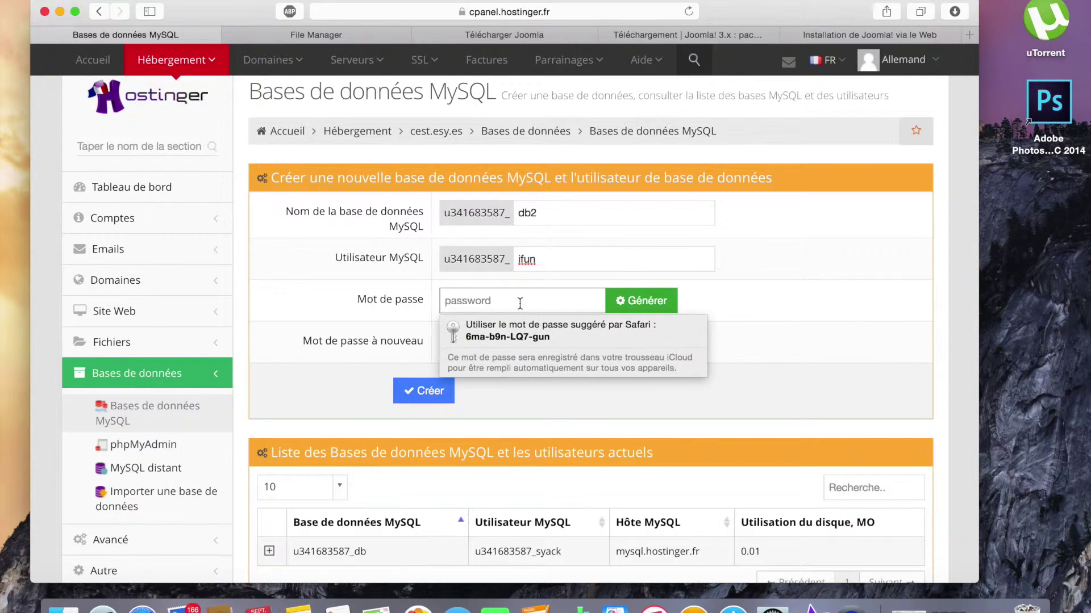
text(••••)
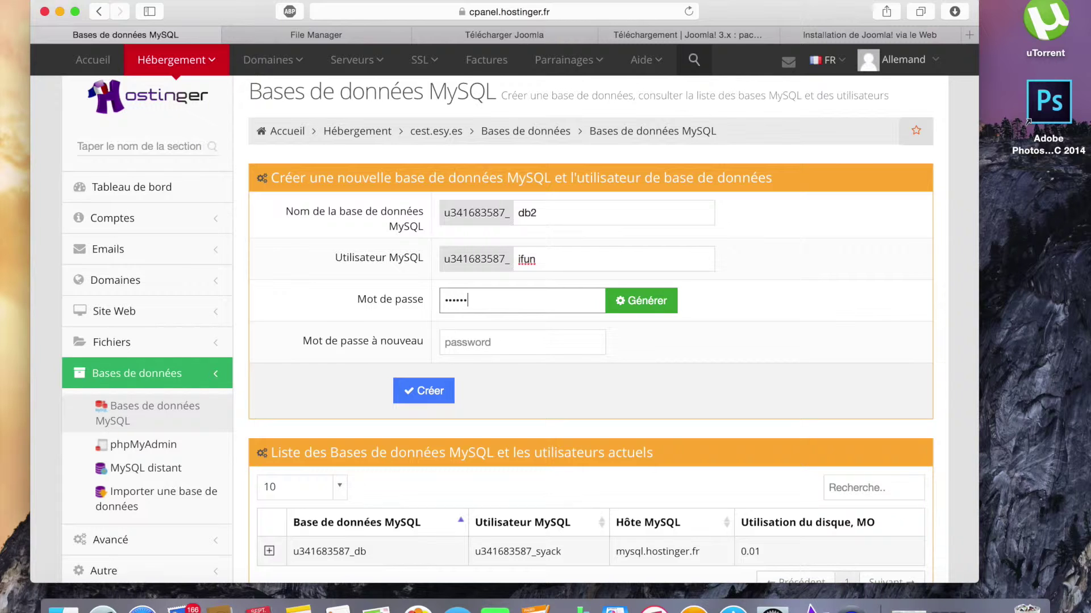
text(•••••••)
key(Tab)
text(••••••)
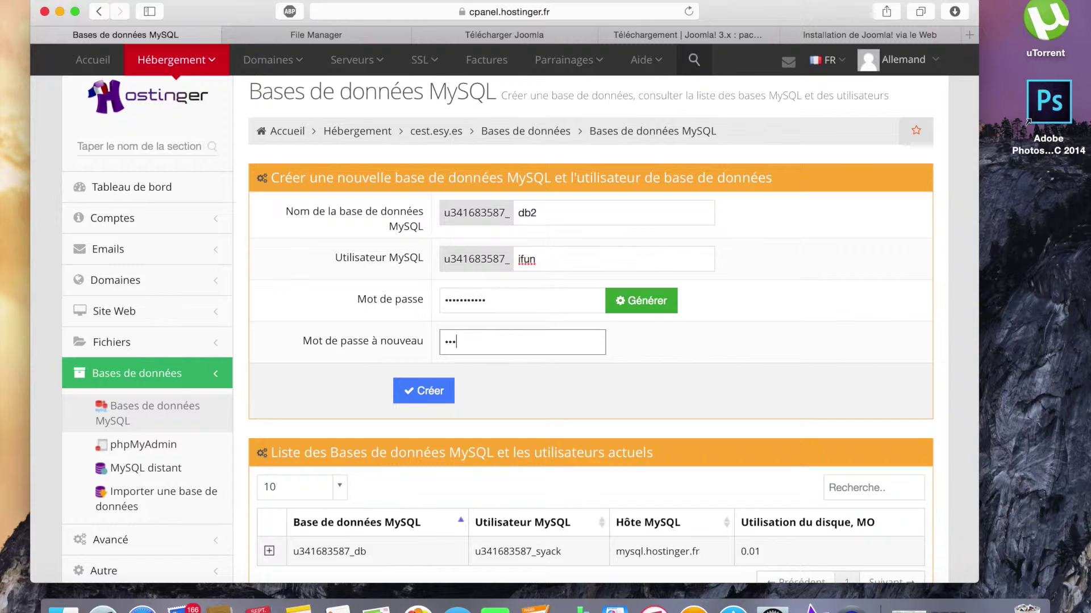
text(•••••)
click(428, 391)
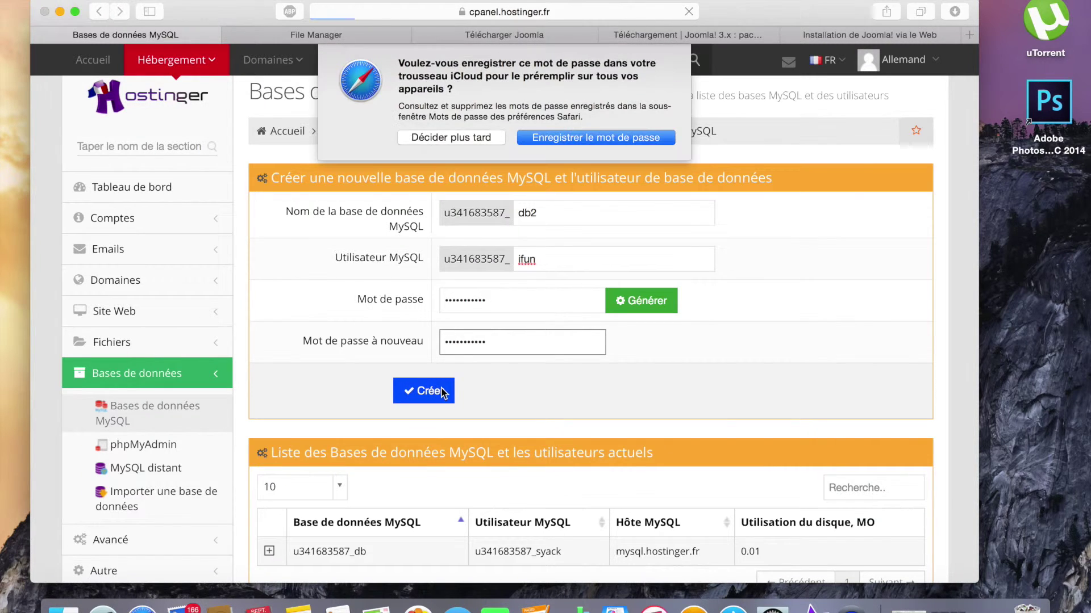
click(585, 141)
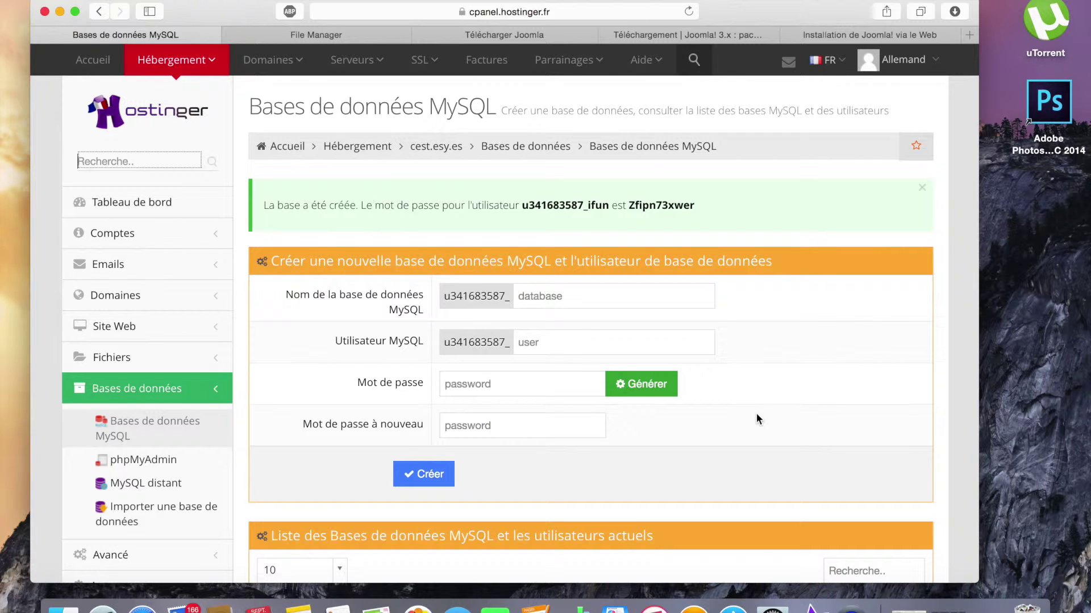
Expand the management actions of the db2 database in the MySQL list and return to the Joomla installer
scroll(756, 419, down, 5)
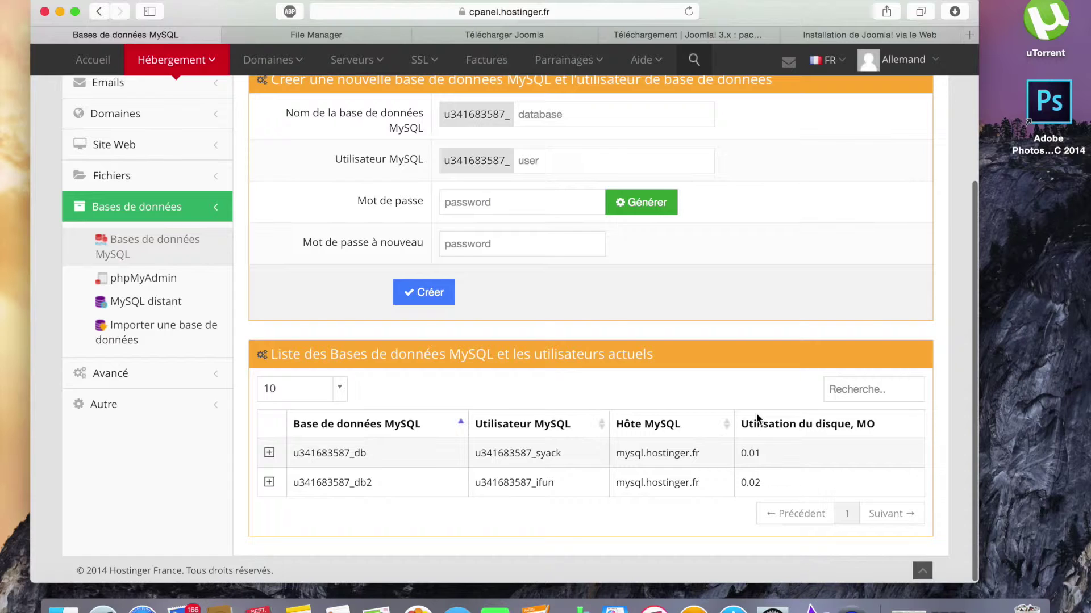
click(332, 484)
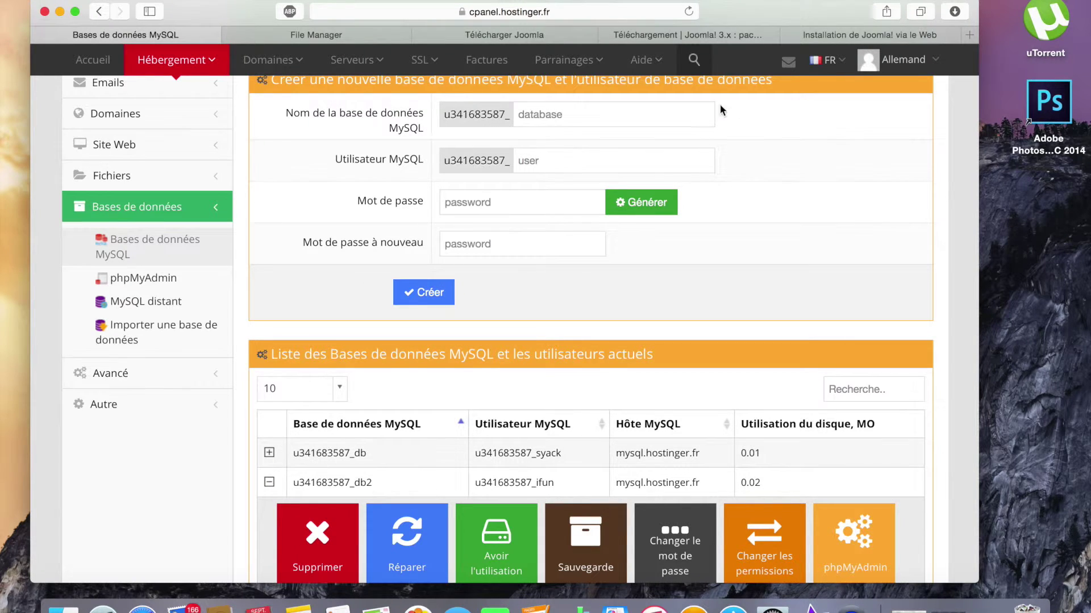
click(854, 37)
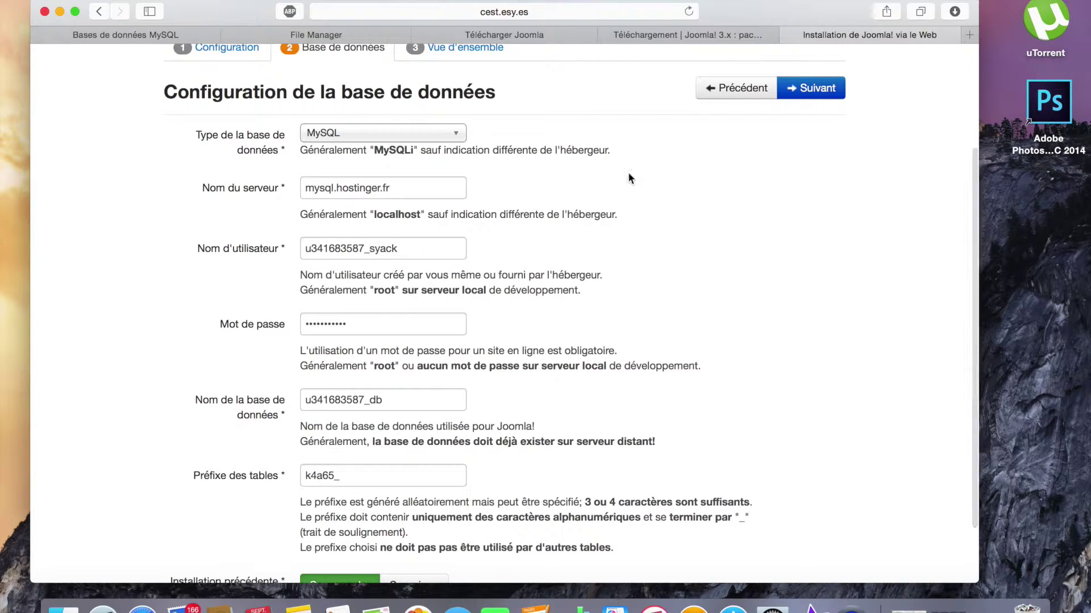
Review the Préfixe des tables field and choose MySQL as the database type in the database configuration form
scroll(629, 282, down, 2)
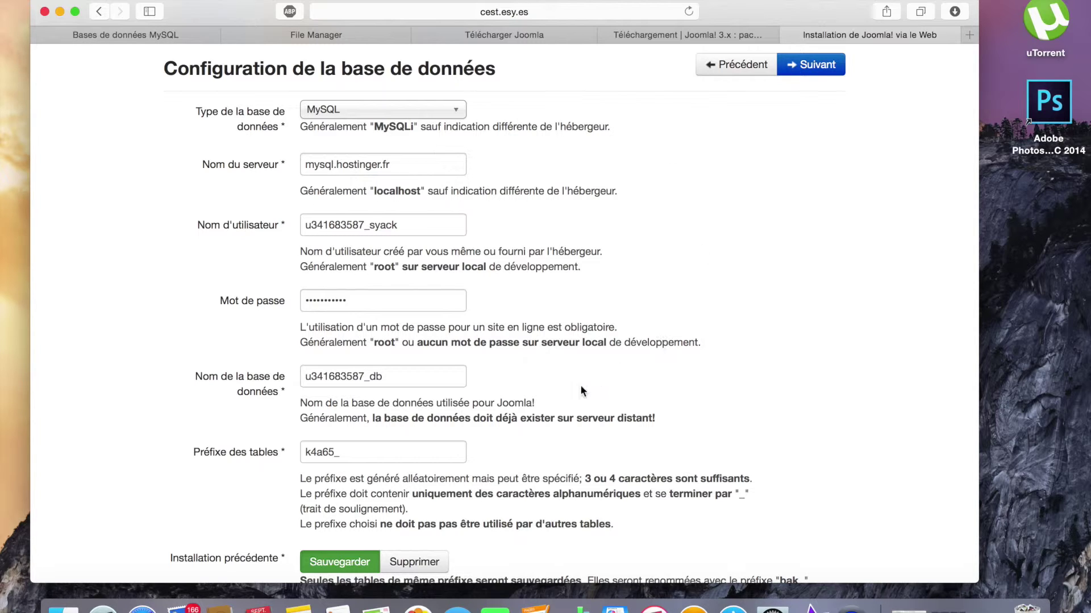
scroll(581, 391, down, 2)
drag(372, 402, 291, 402)
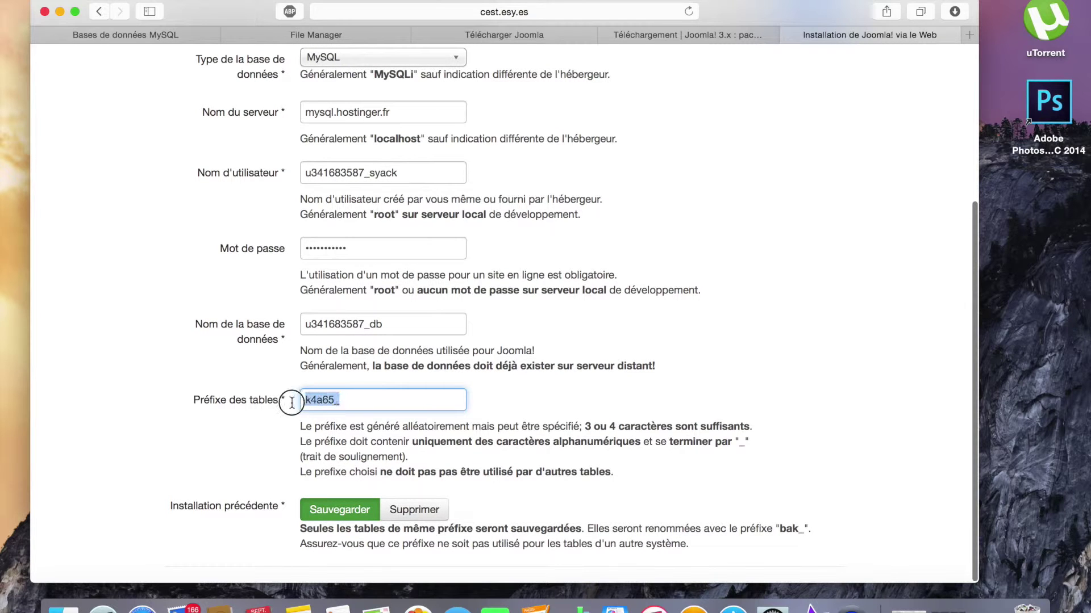
click(375, 400)
scroll(570, 347, up, 3)
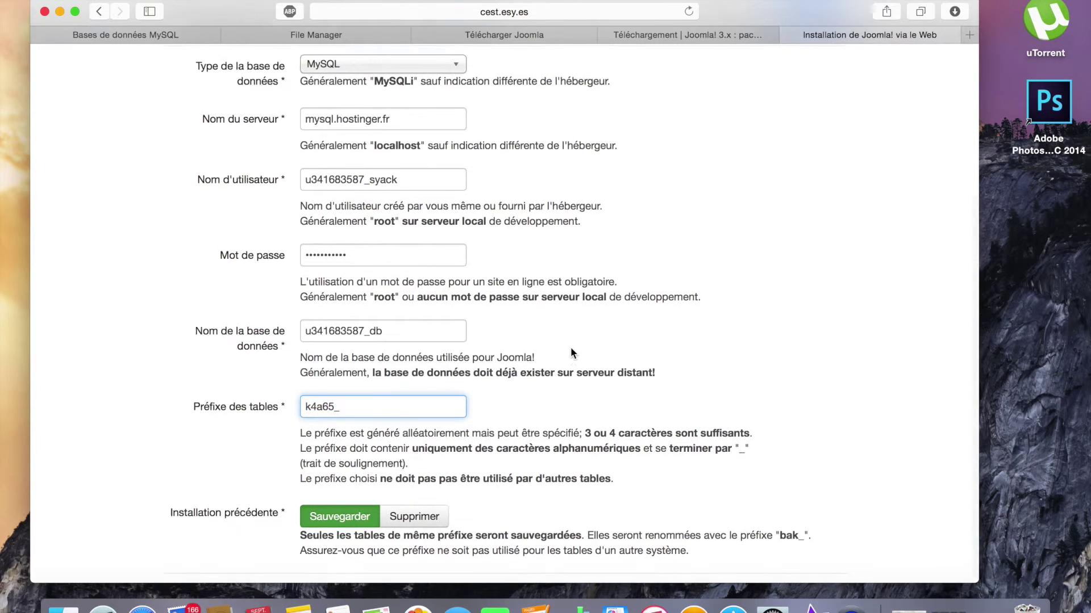
scroll(571, 348, down, 1)
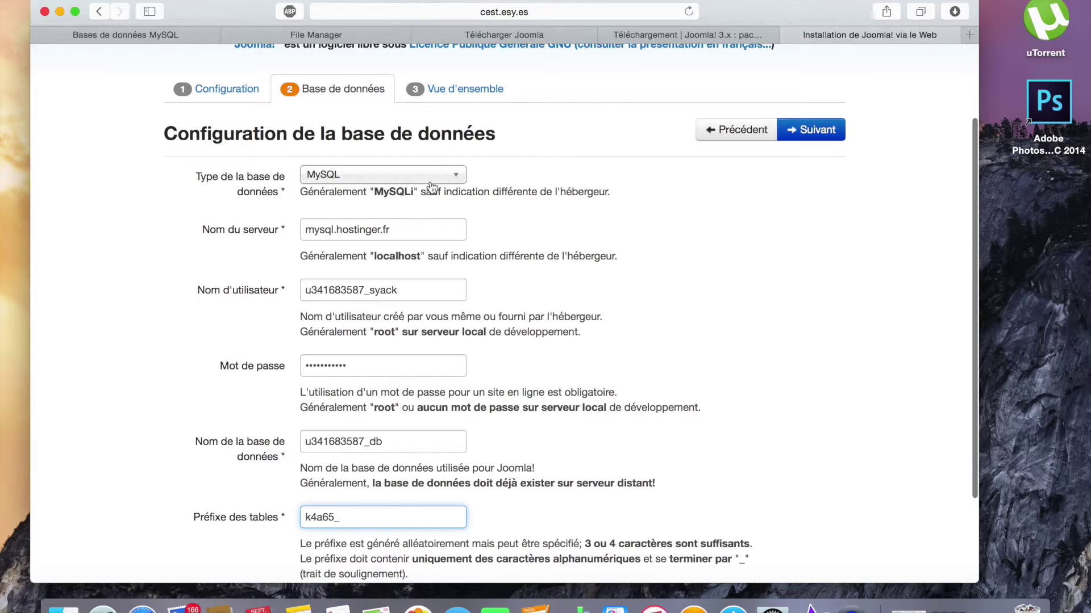
click(373, 176)
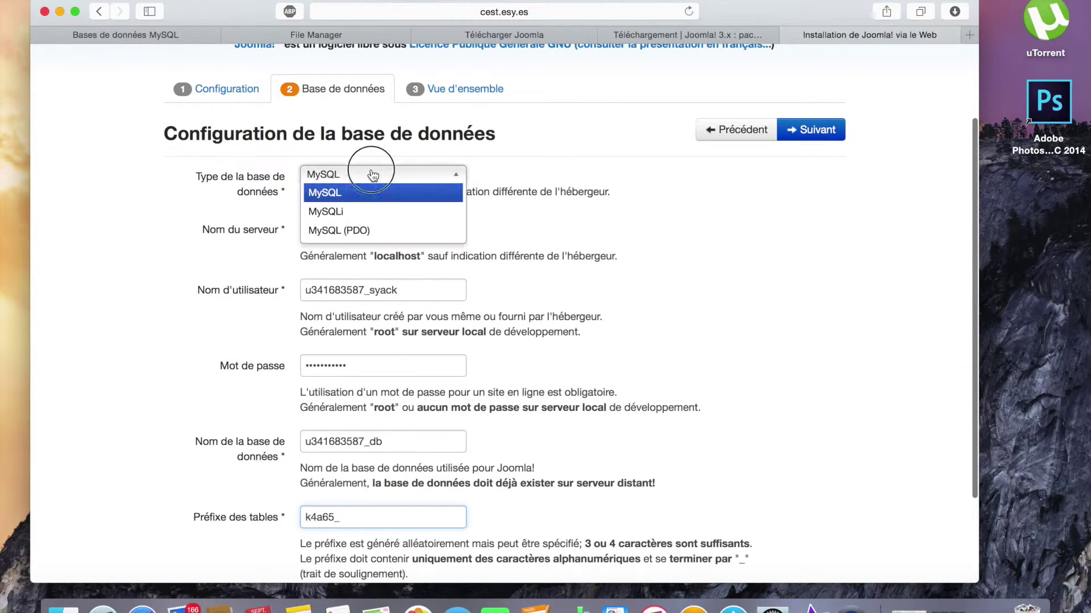
click(341, 194)
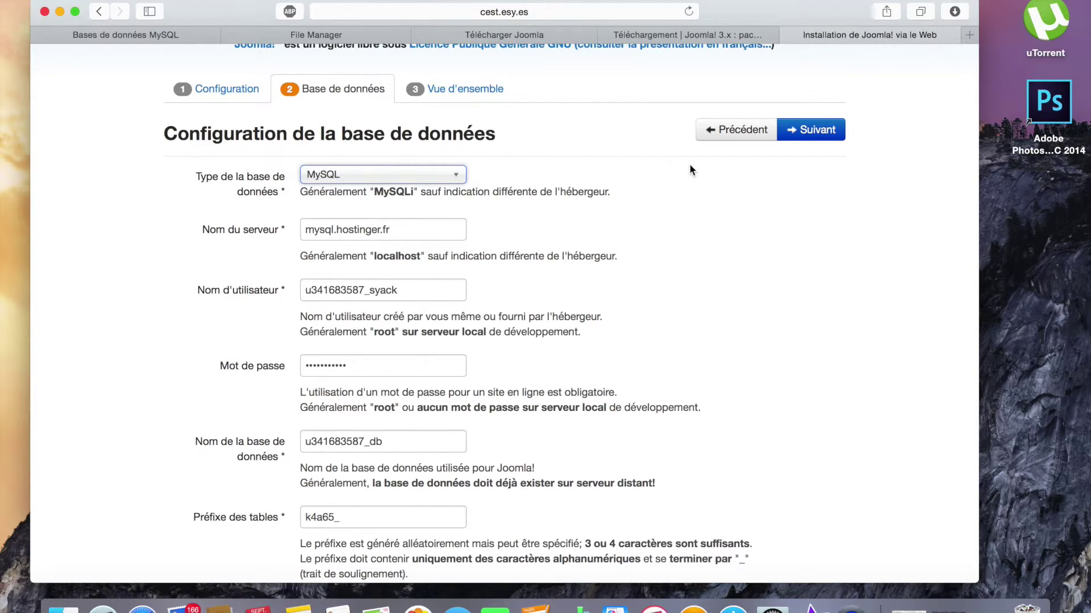
Continue to the Finalisation page and choose "Simple page d'accueil, en français" as the site type
scroll(690, 163, down, 3)
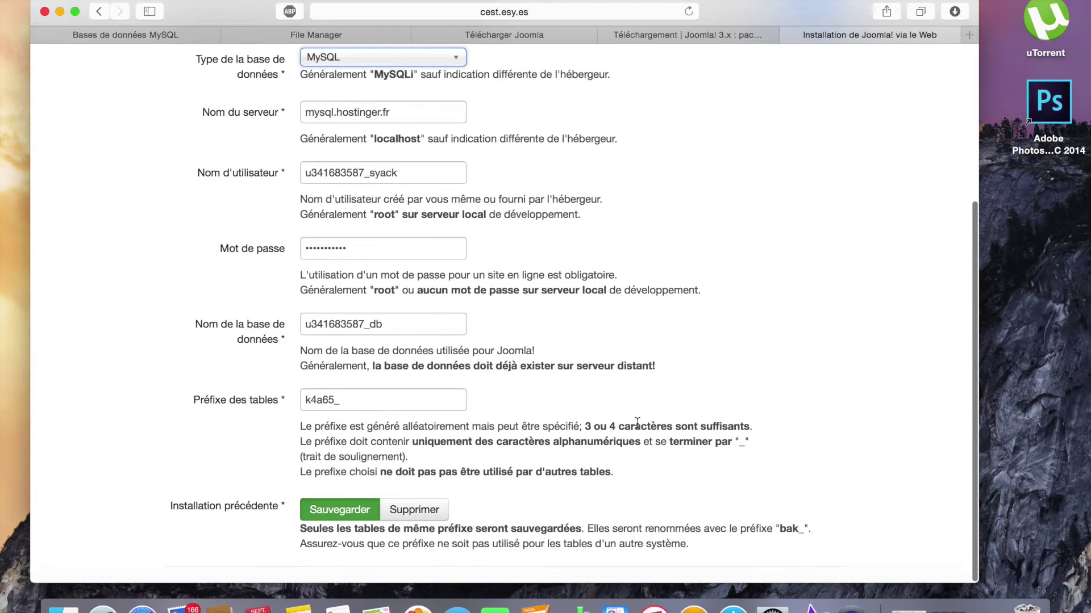
scroll(636, 421, up, 5)
click(809, 246)
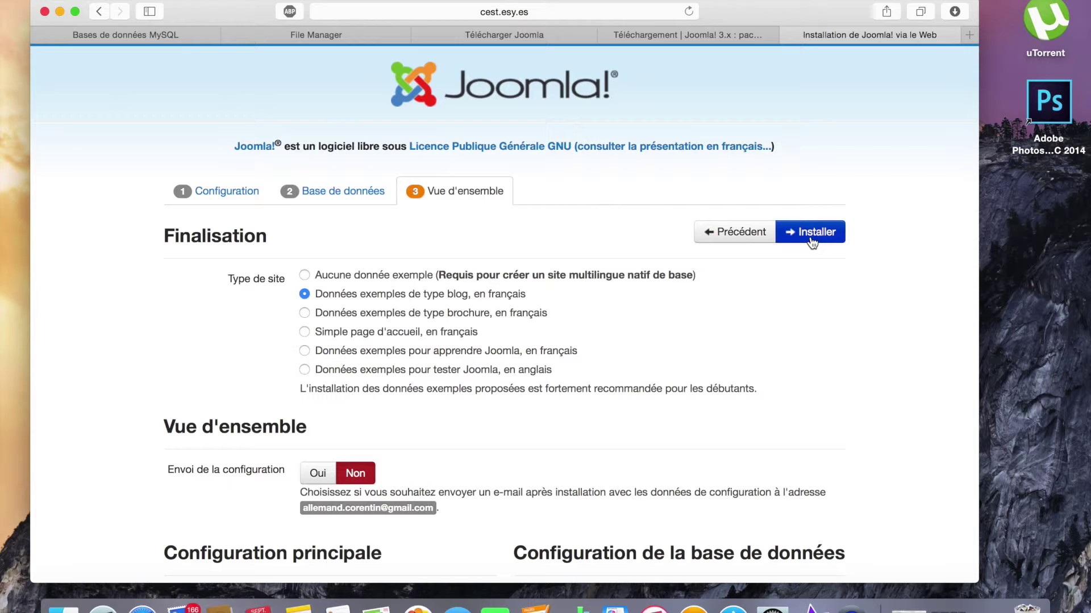
scroll(731, 376, down, 3)
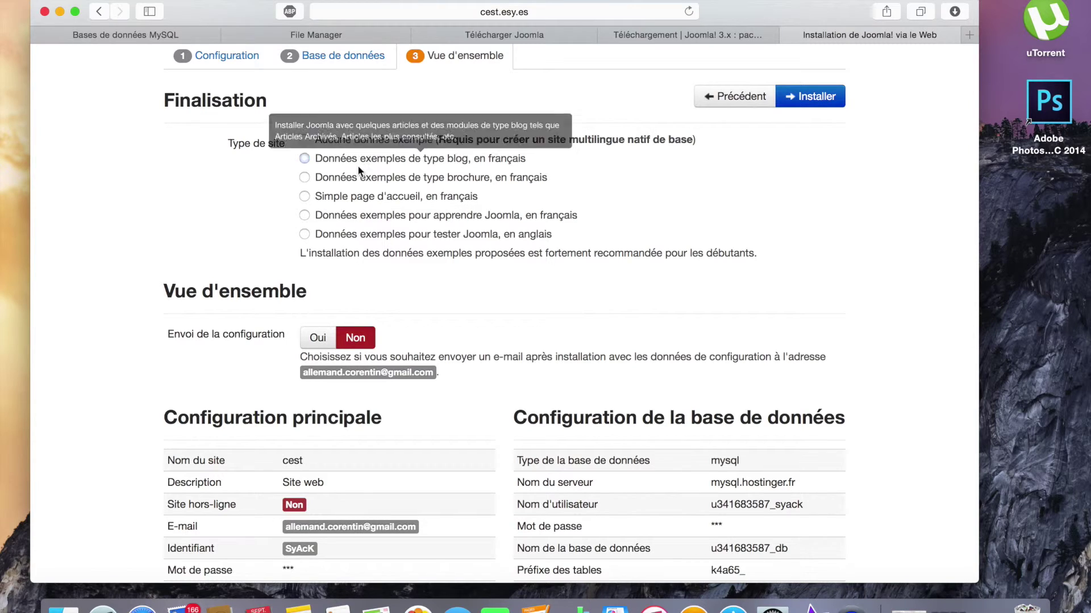
click(306, 199)
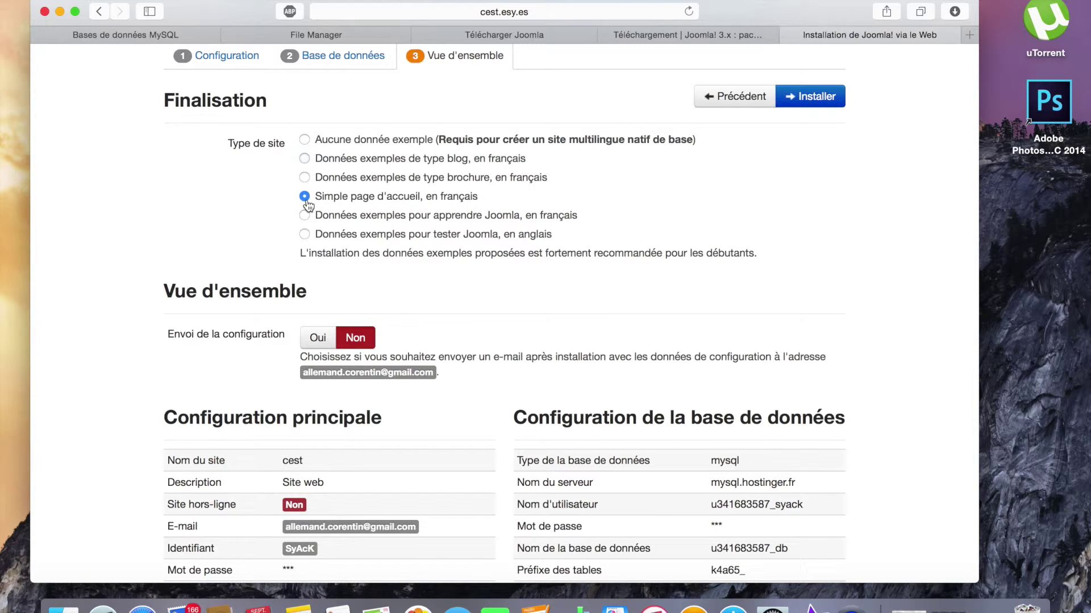
Review the installer's overview of the main configuration, database configuration, pre-installation checks and recommended PHP settings
scroll(762, 293, down, 5)
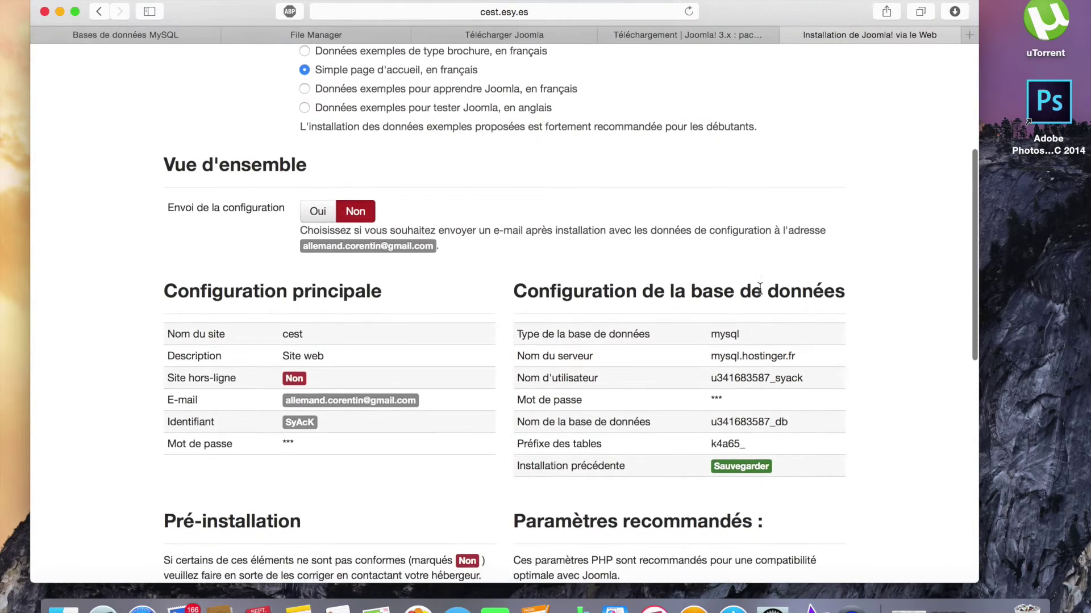
scroll(758, 288, down, 3)
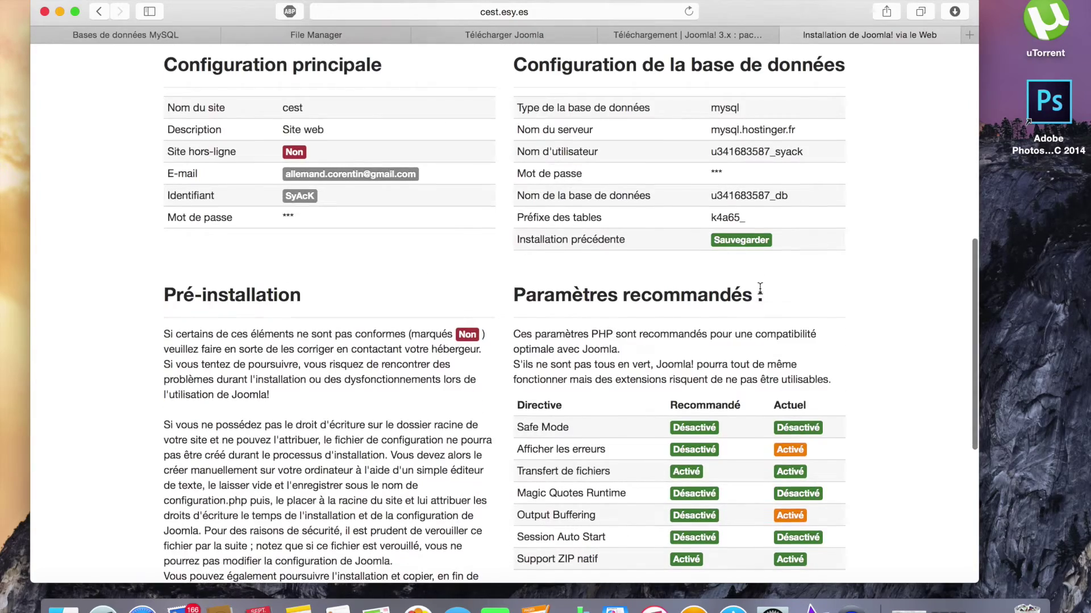
scroll(759, 289, up, 12)
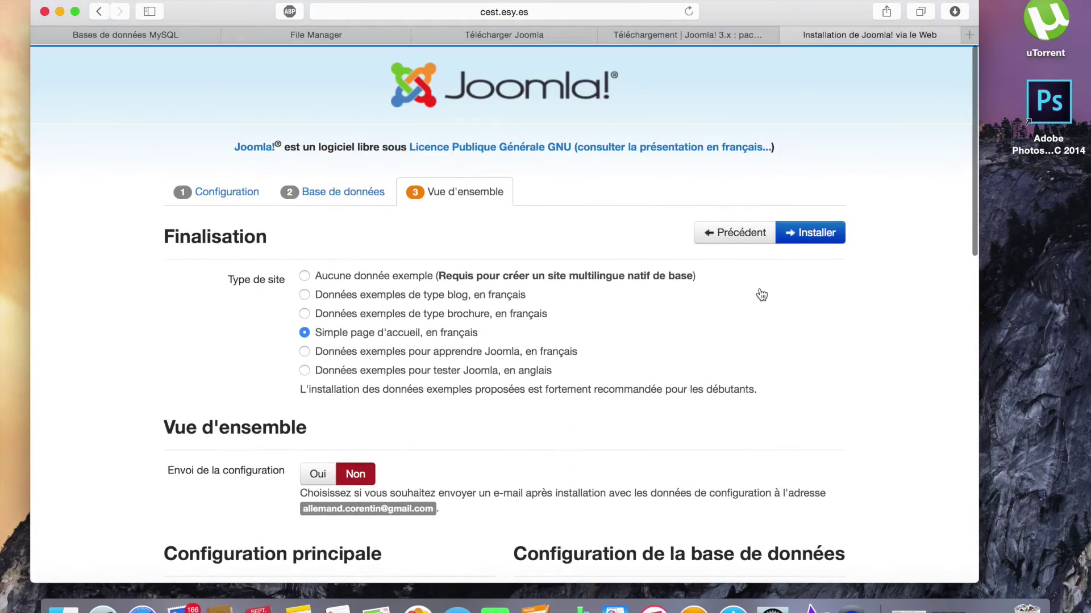
scroll(758, 287, down, 8)
scroll(759, 287, down, 4)
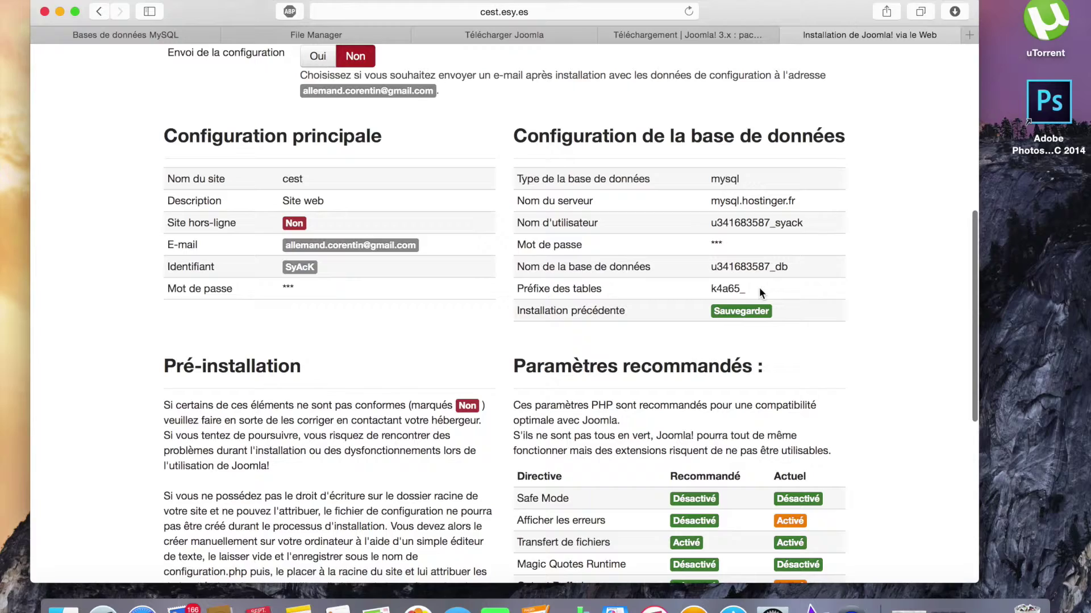
scroll(759, 287, down, 12)
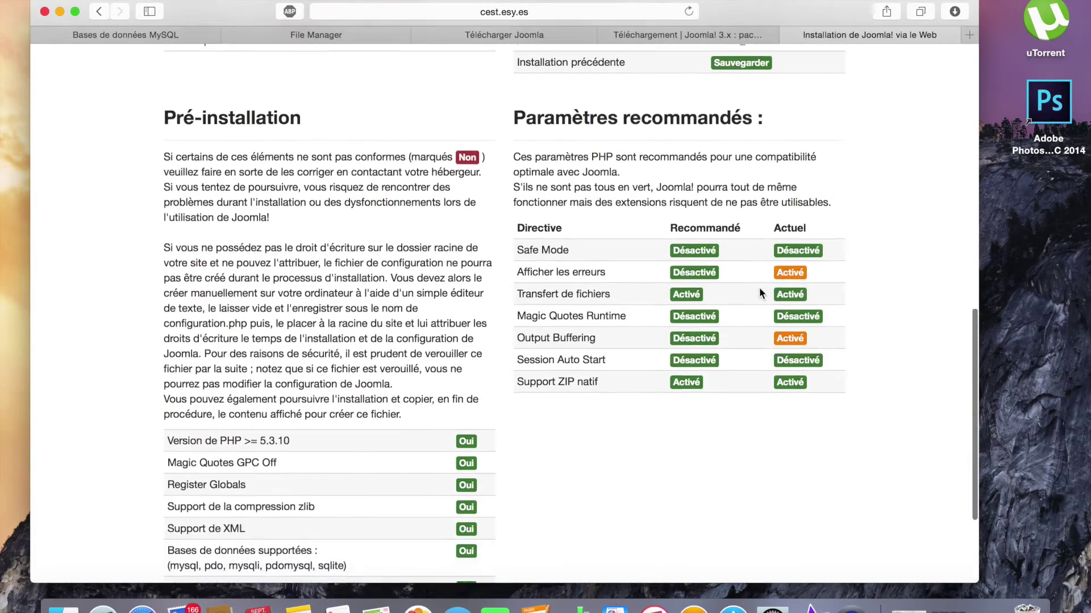
scroll(759, 287, up, 12)
scroll(759, 287, up, 10)
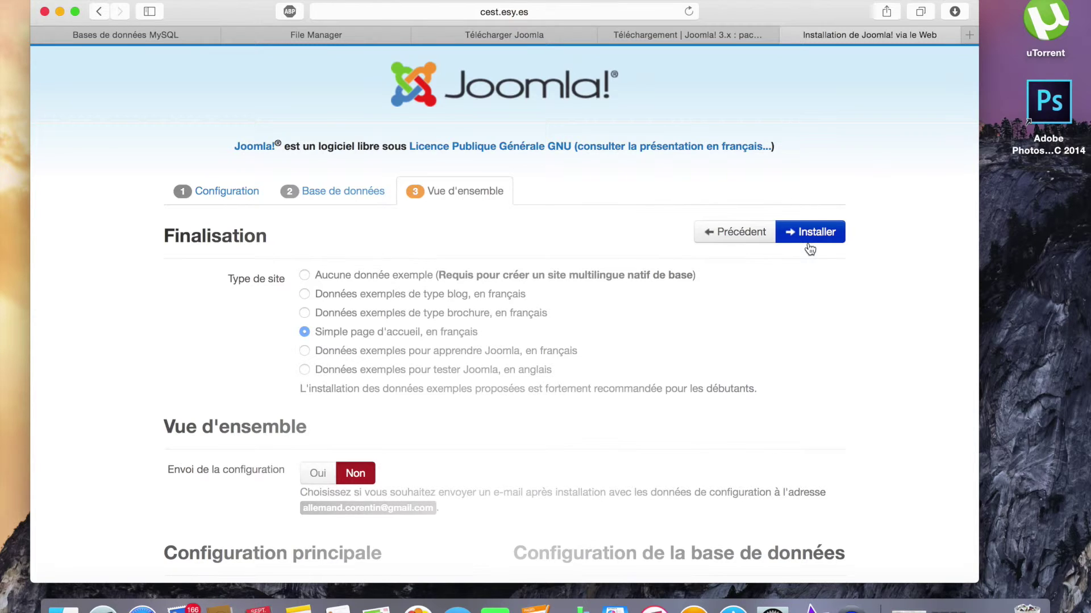
Run the Joomla installation and delete the installation directory
click(810, 233)
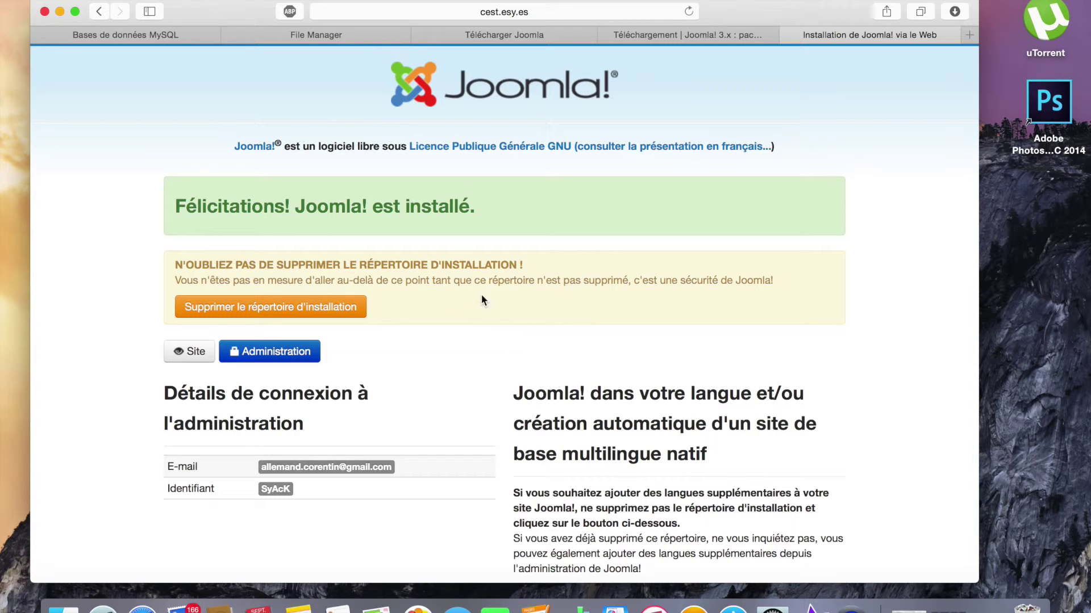
click(307, 308)
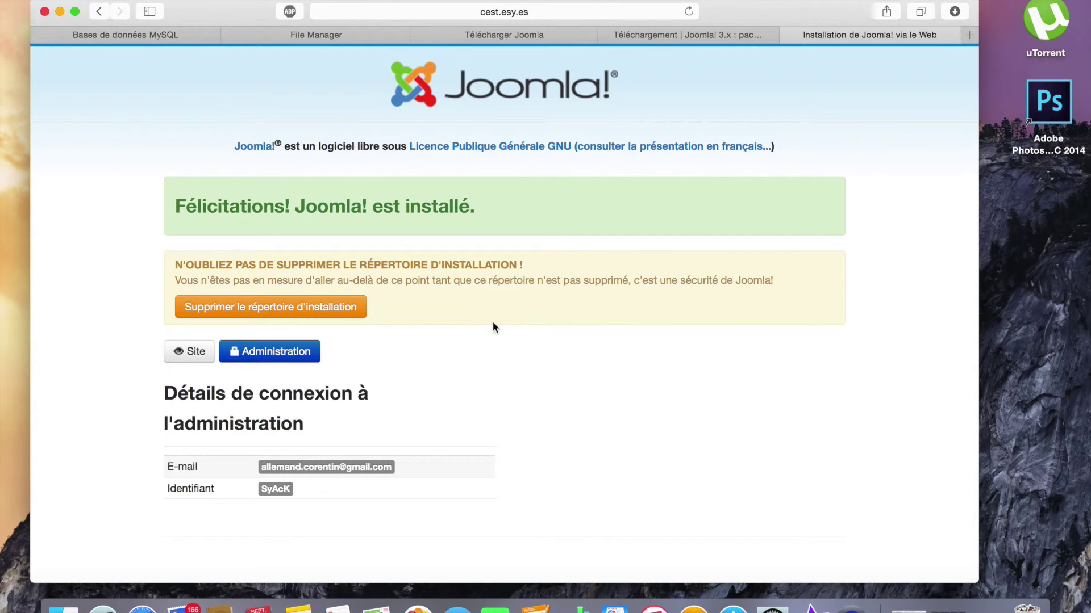
click(329, 309)
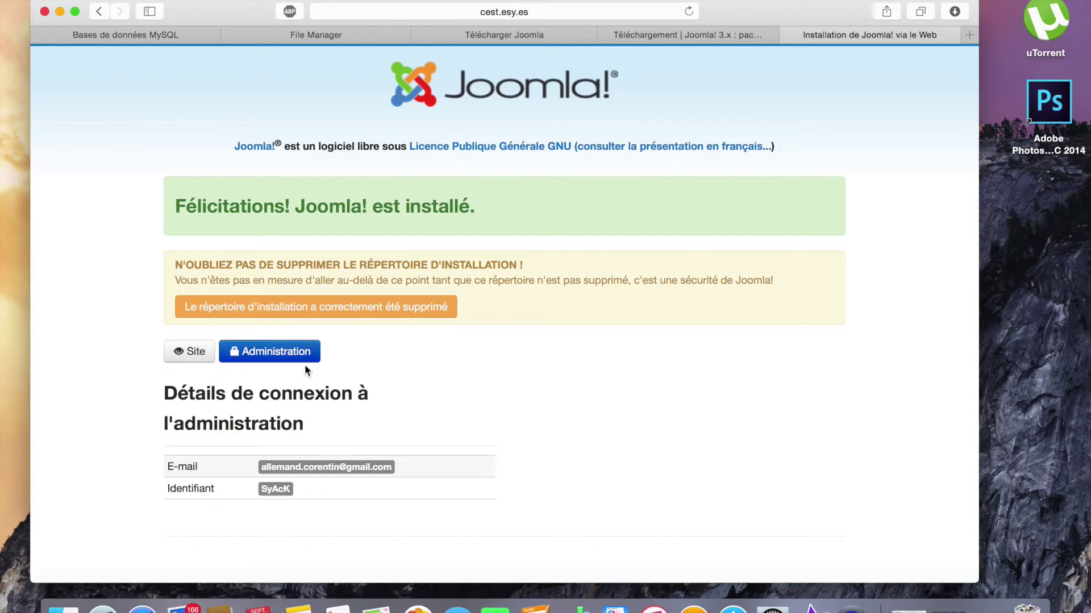
Preview the new site's home page, look through its article and login module, and close the preview
click(203, 355)
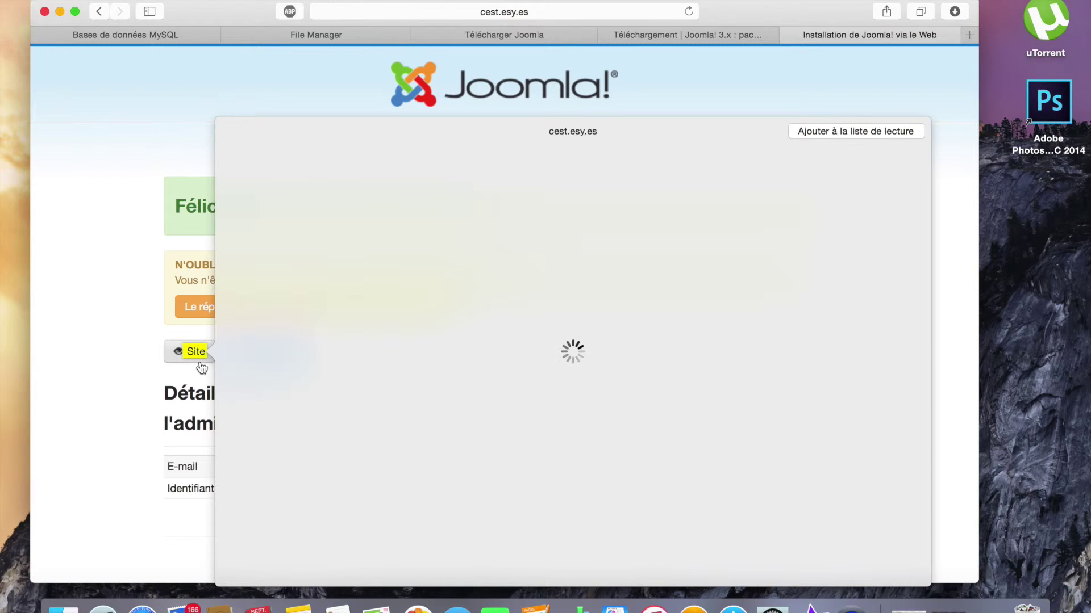
scroll(518, 352, down, 5)
scroll(518, 352, up, 4)
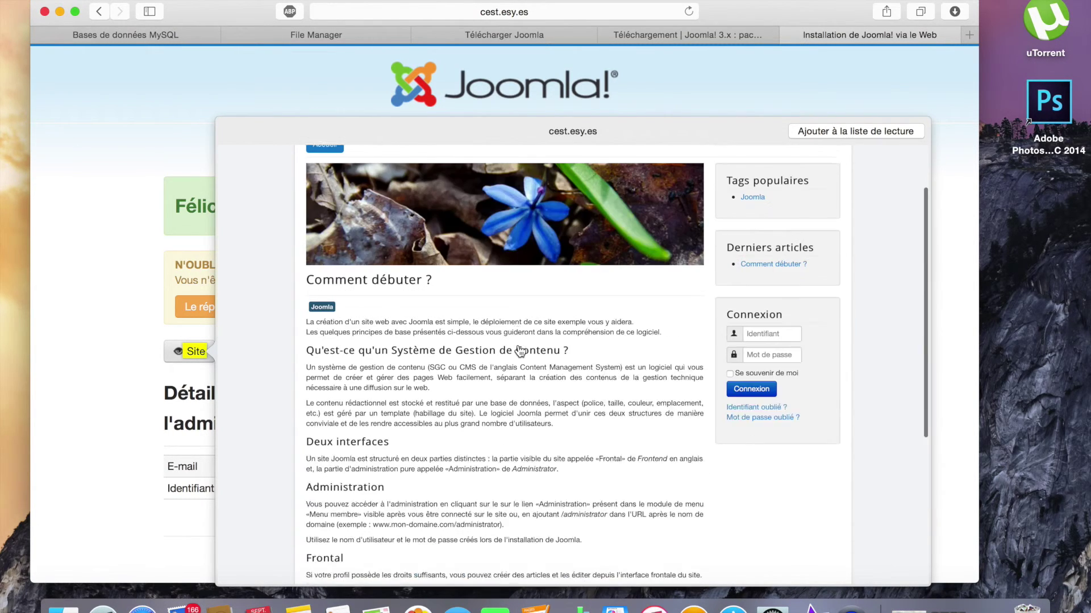
scroll(518, 350, up, 3)
scroll(519, 351, down, 10)
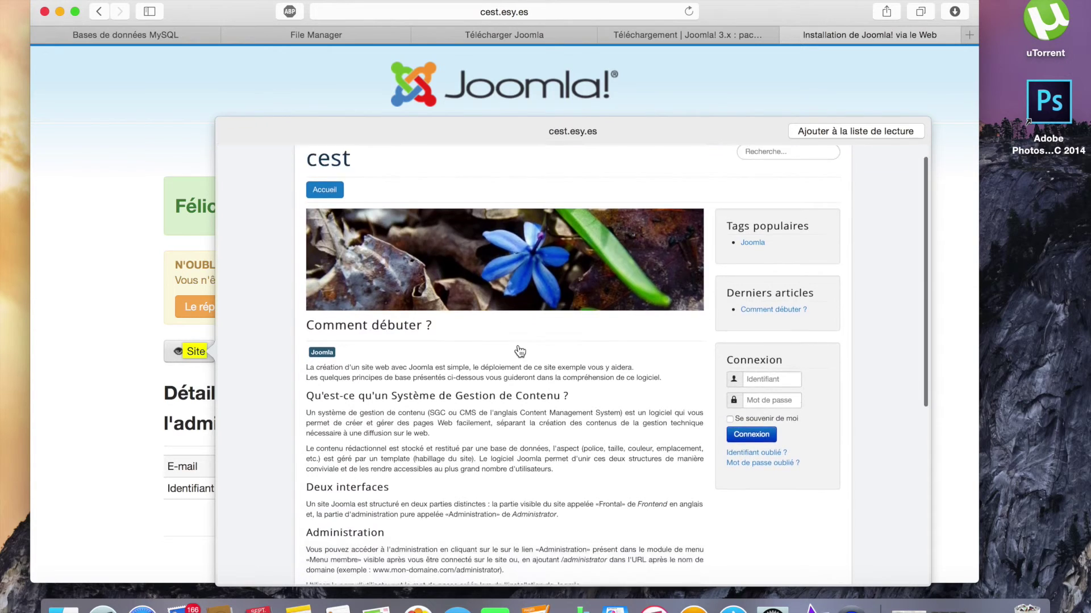
scroll(519, 352, up, 5)
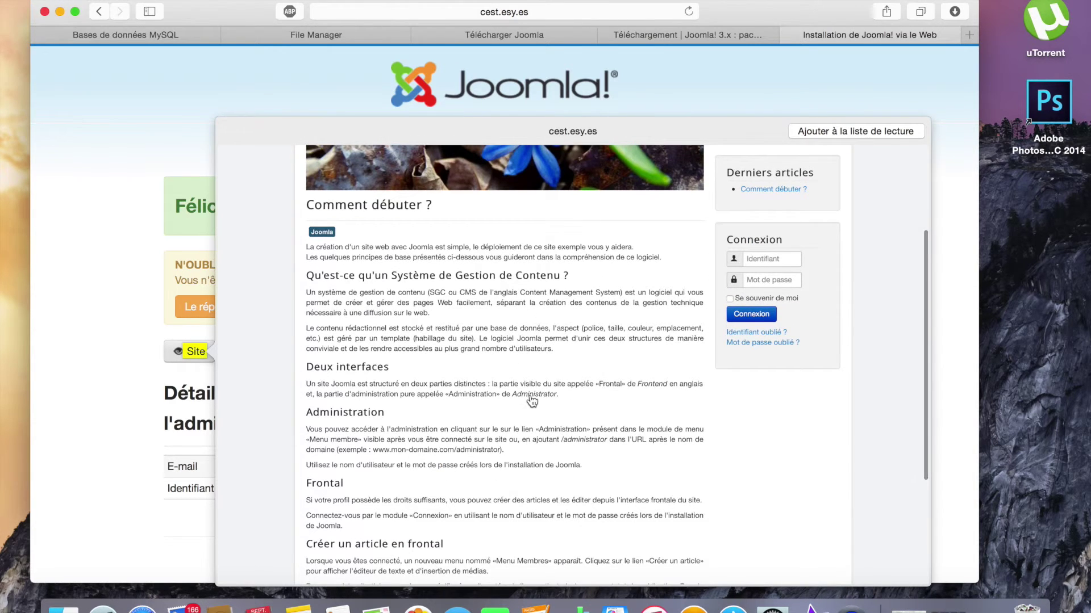
scroll(531, 402, up, 1)
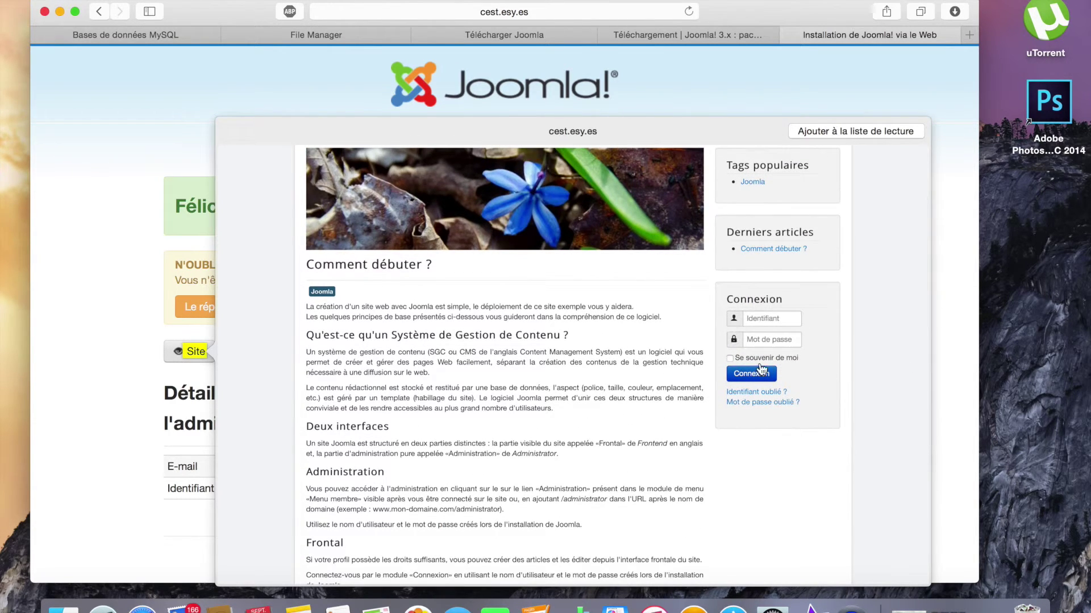
click(108, 278)
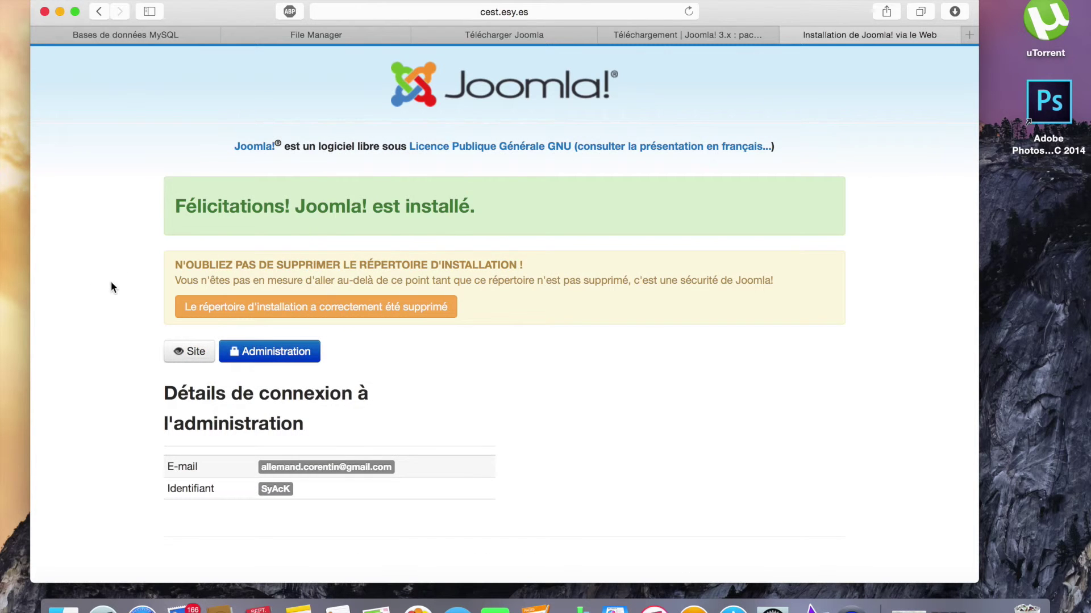
Log in to the Joomla administration with the administrator's saved username and password, and look over the Panneau d'administration
click(286, 357)
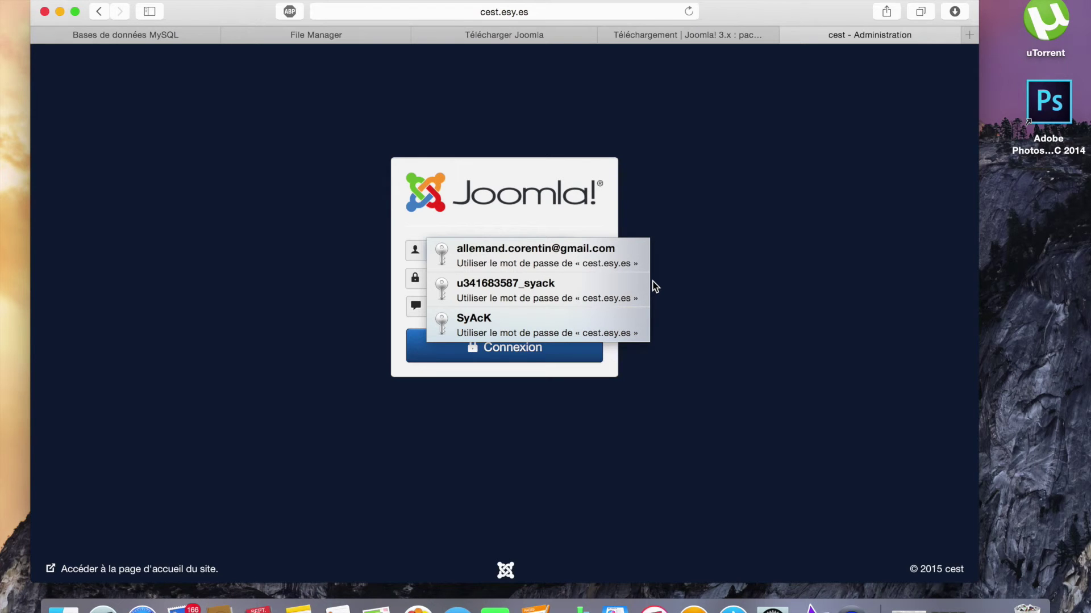
click(543, 320)
click(502, 247)
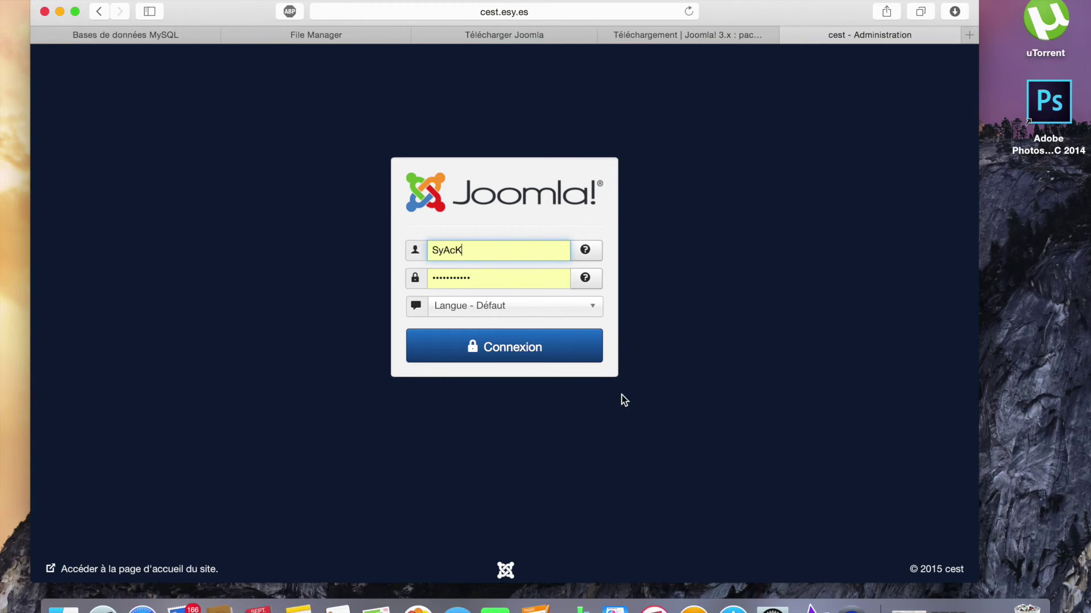
click(561, 350)
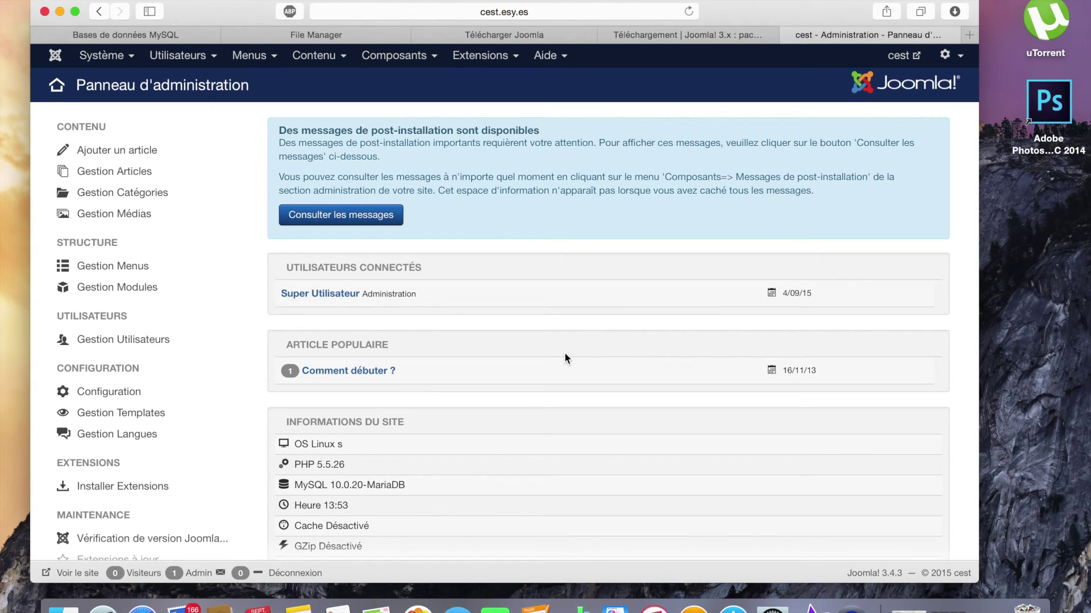
scroll(564, 356, down, 5)
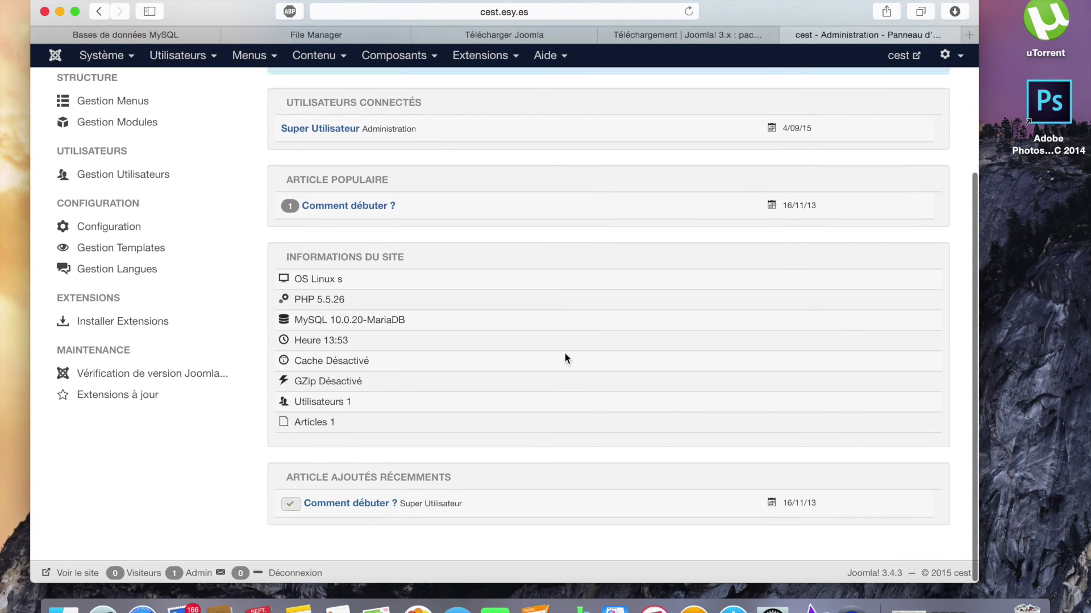
scroll(564, 357, up, 5)
scroll(565, 354, down, 1)
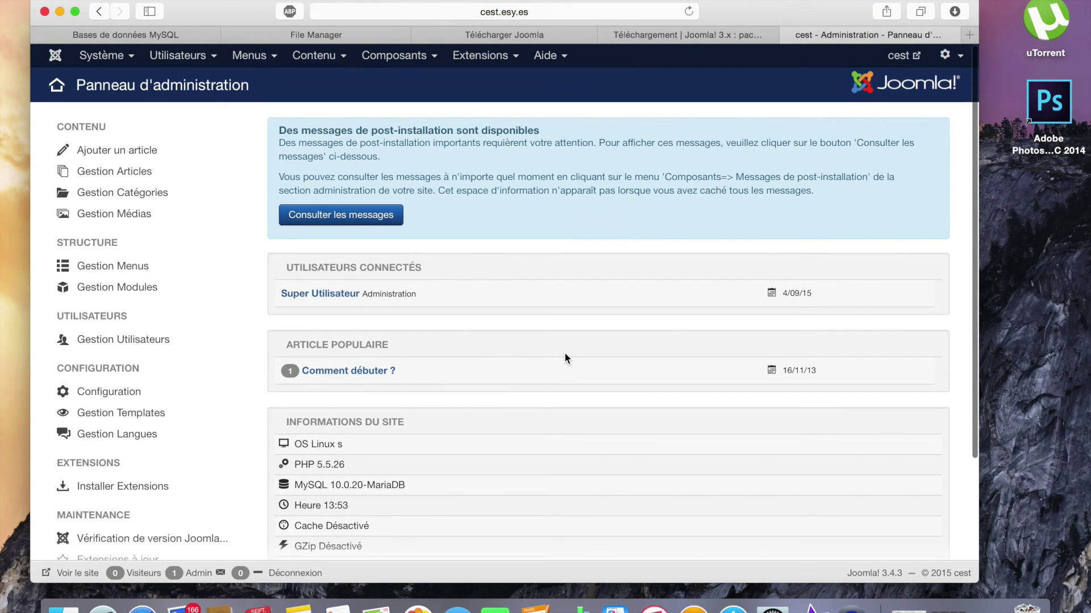